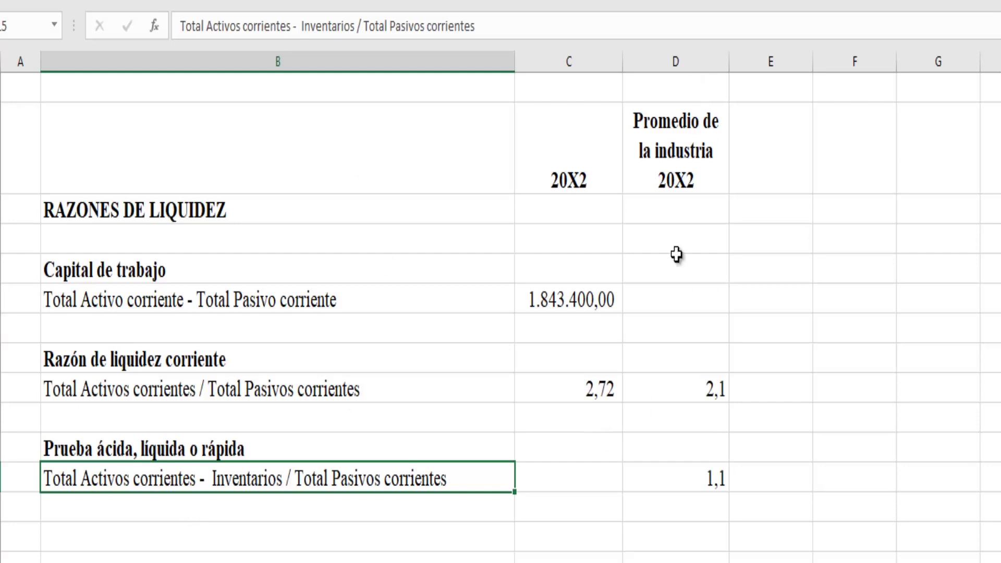
# Step: Examine the acid-test row and its industry average for 20X2
pyautogui.click(679, 475)
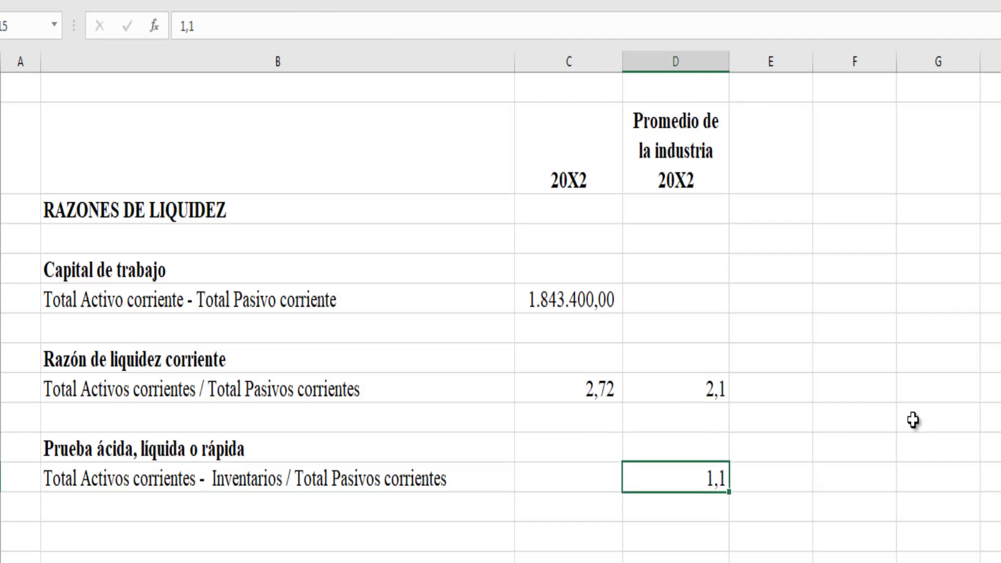
pyautogui.press('Left')
pyautogui.press('Right')
pyautogui.press('Right')
pyautogui.press('Left')
pyautogui.press('Right')
pyautogui.press('Left')
pyautogui.press('Up')
pyautogui.press('Down')
pyautogui.press('Right')
pyautogui.press('Left')
# Step: Calculate the 20X2 acid-test ratio in C15 as ('Empresa A ESF'!D14-'Empresa A ESF'!D12)/'Empresa A ESF'!D29
pyautogui.press('Left')
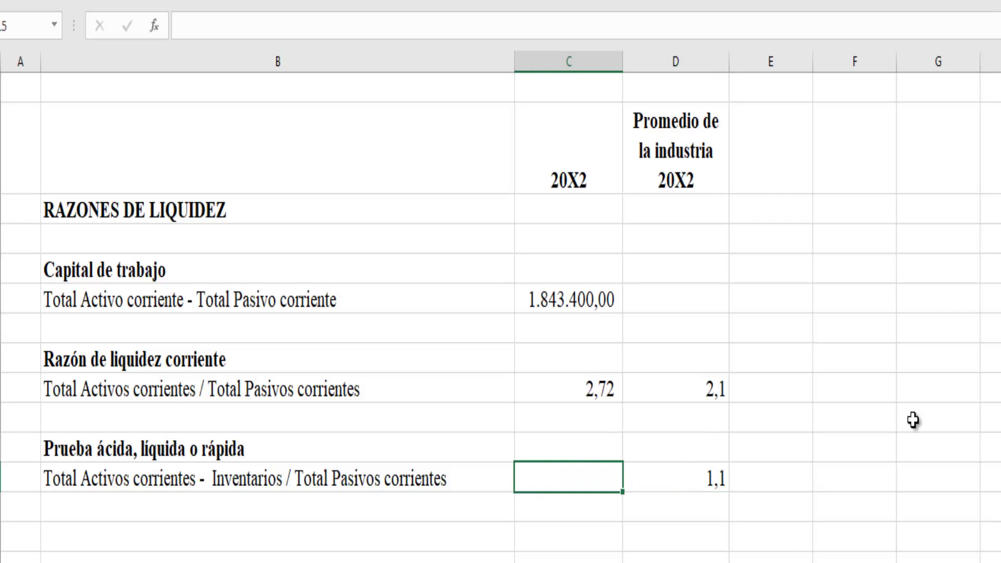
pyautogui.write('=(')
pyautogui.hotkey('ctrl', 'pagedown')
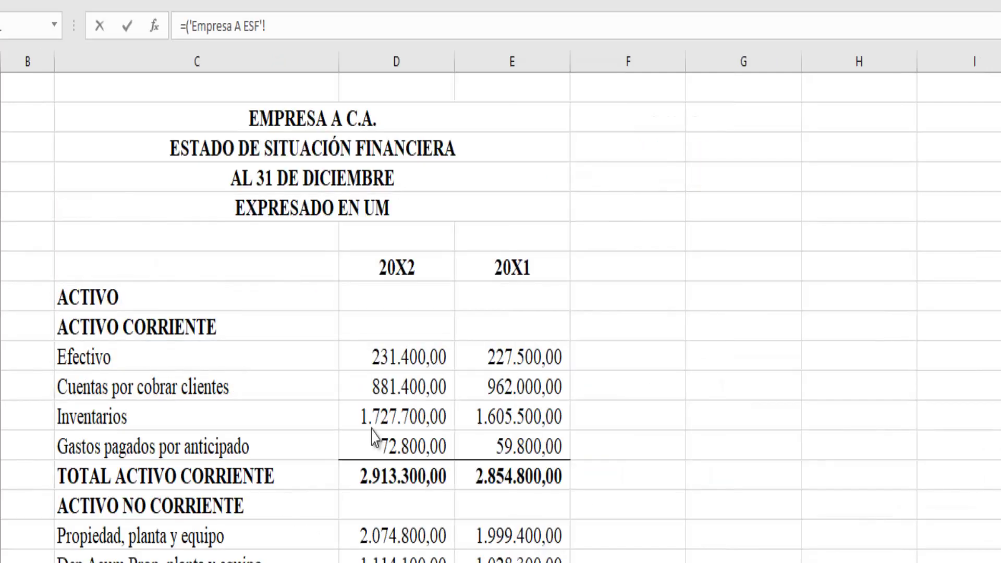
pyautogui.click(397, 483)
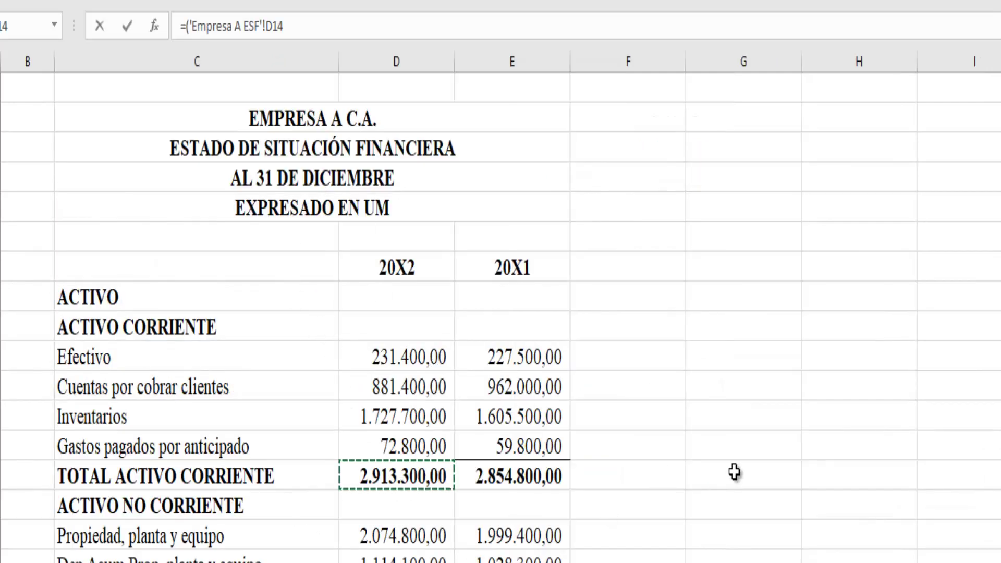
pyautogui.write('-')
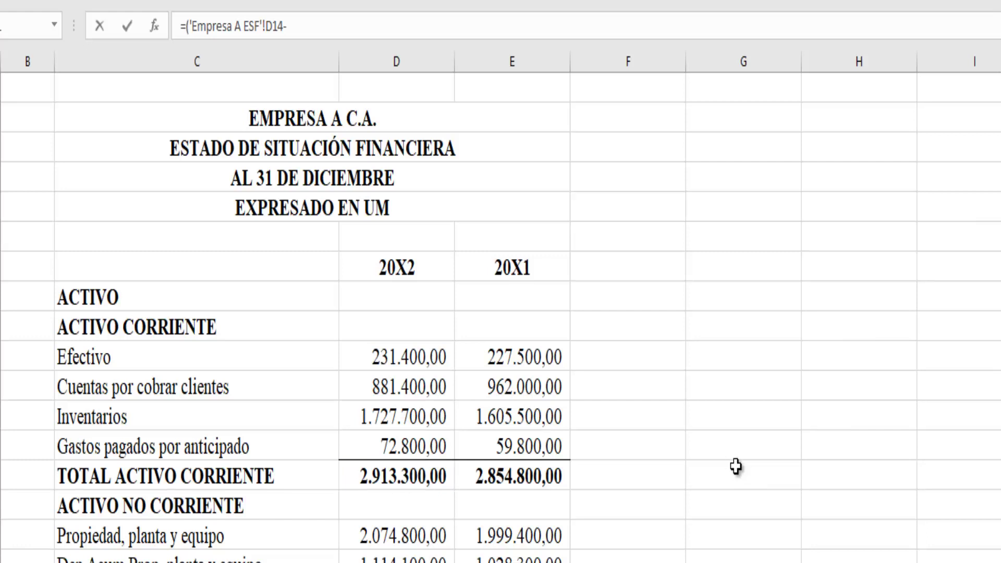
pyautogui.click(358, 422)
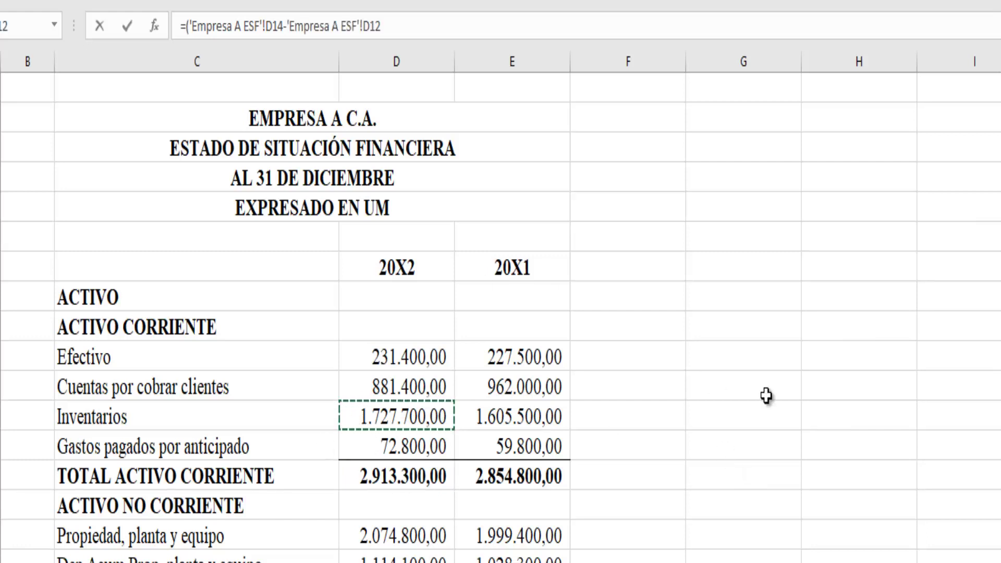
pyautogui.write(')/')
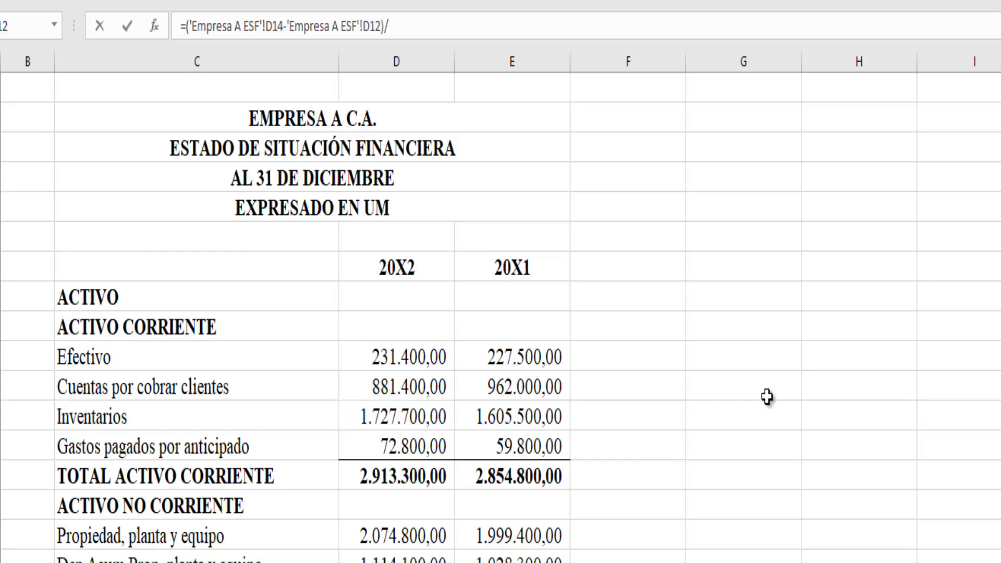
pyautogui.scroll(-4, 316, 253)
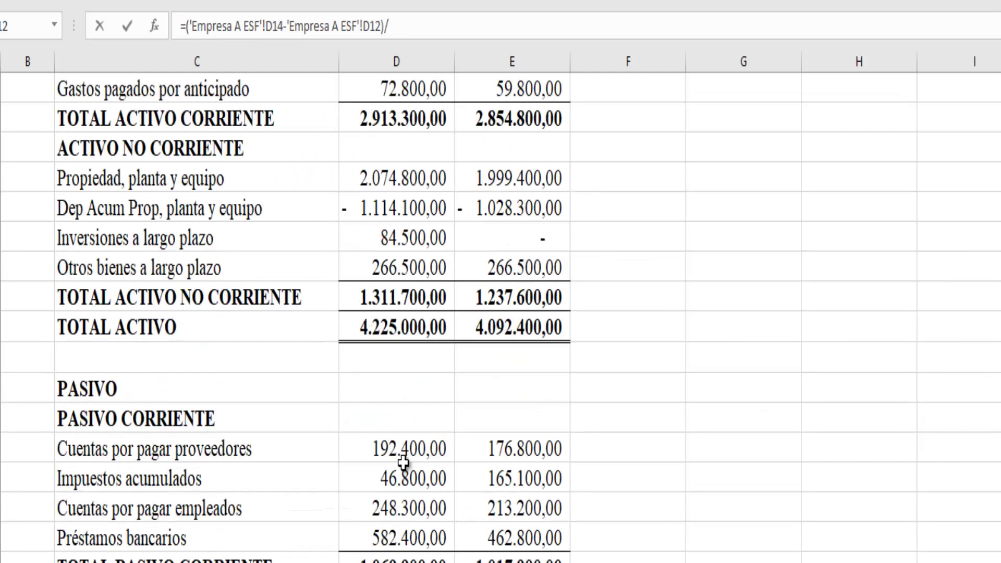
pyautogui.scroll(-3, 405, 464)
pyautogui.click(417, 298)
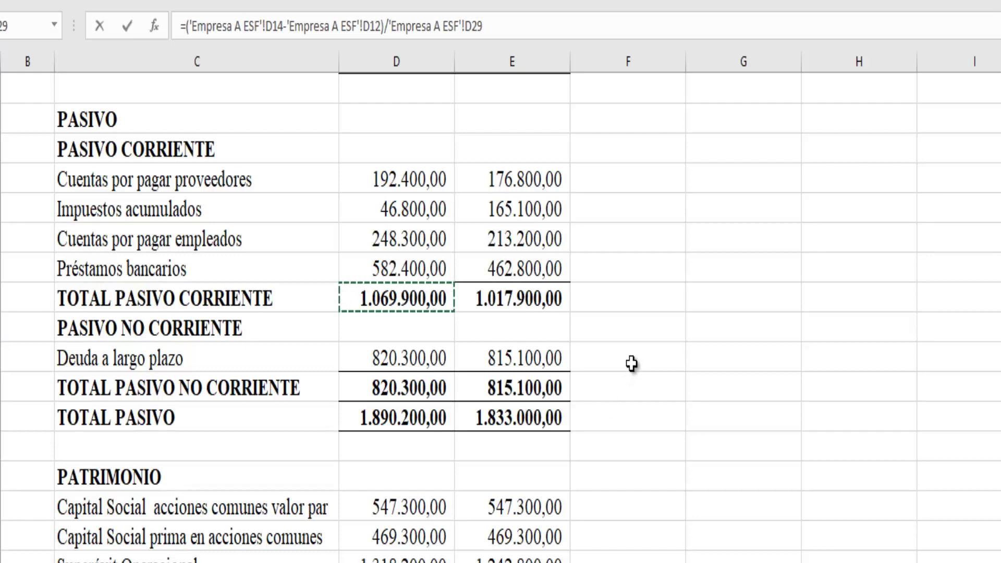
pyautogui.press('Return')
pyautogui.click(550, 480)
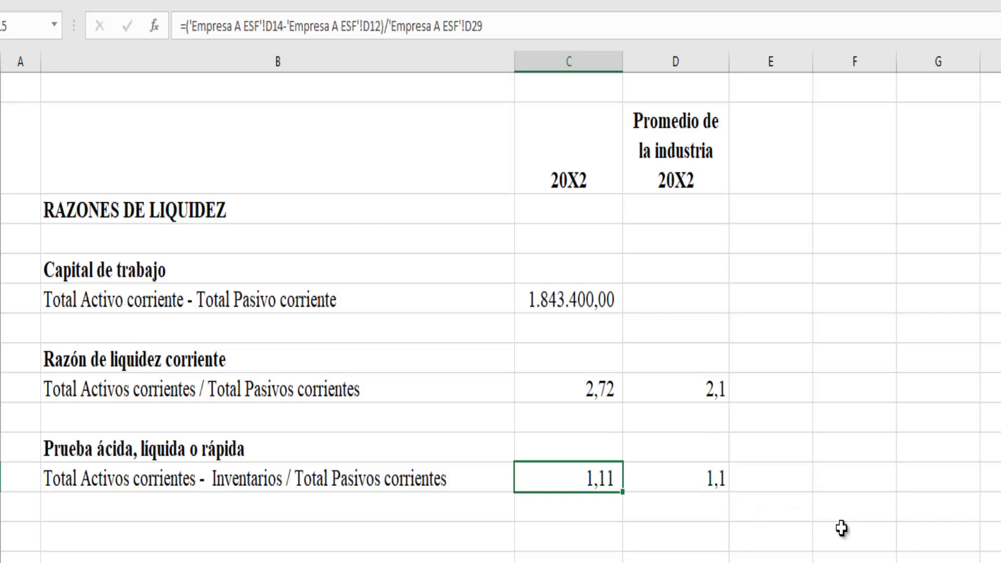
# Step: Compare the company's acid-test ratio with the industry average and review the ratio's written formula
pyautogui.press('Up')
pyautogui.press('Right')
pyautogui.press('Down')
pyautogui.press('Left')
pyautogui.press('Down')
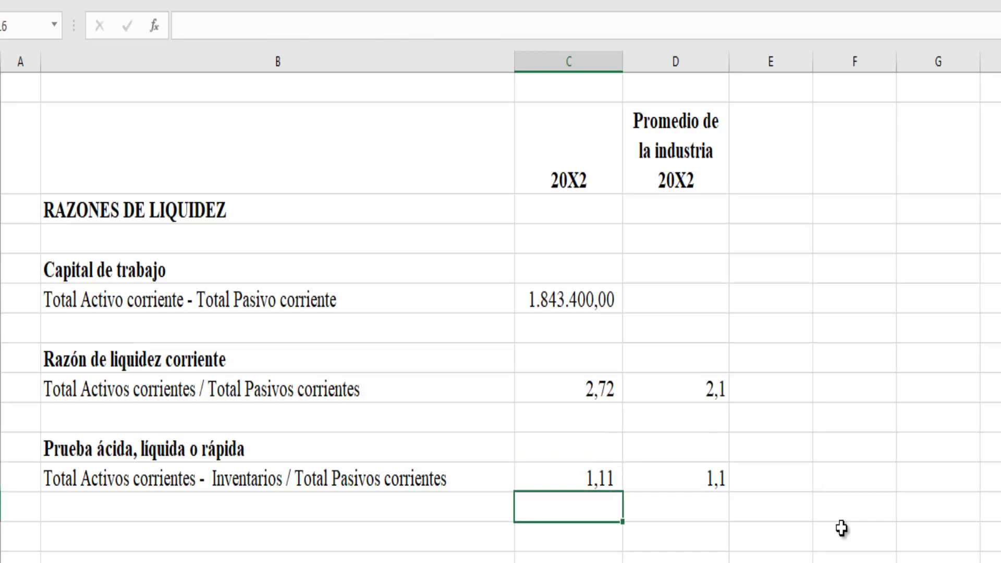
pyautogui.press('Up')
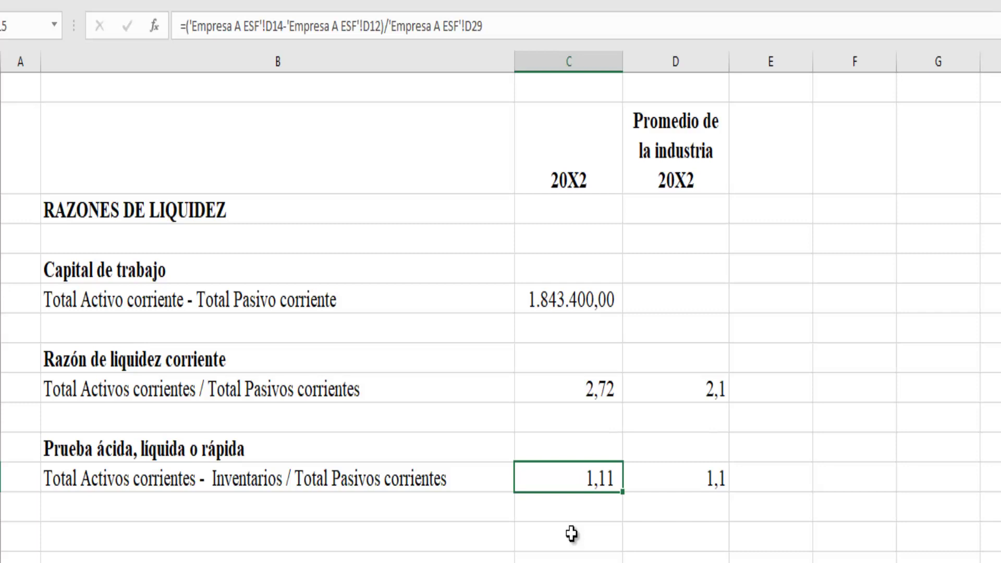
pyautogui.click(479, 480)
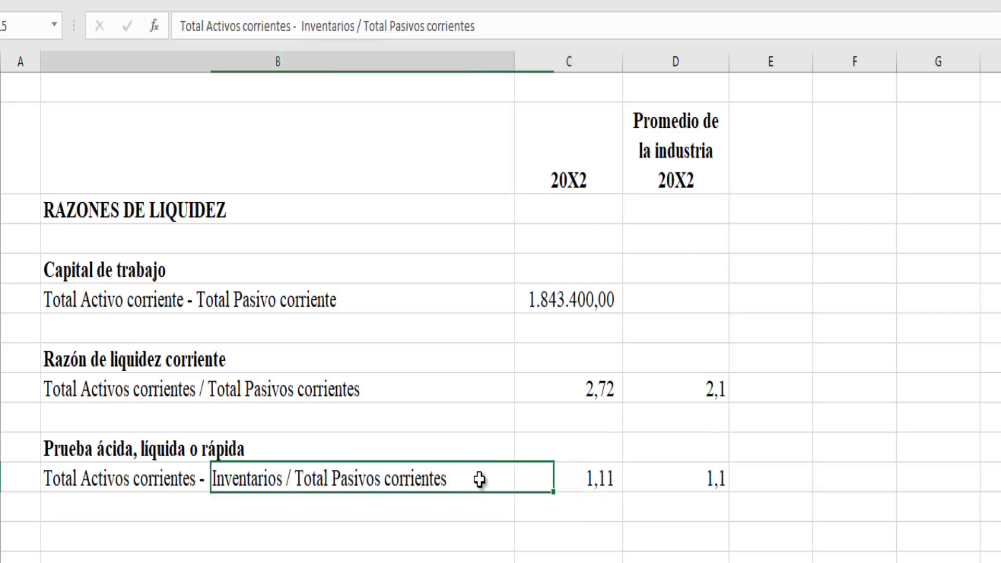
pyautogui.click(559, 480)
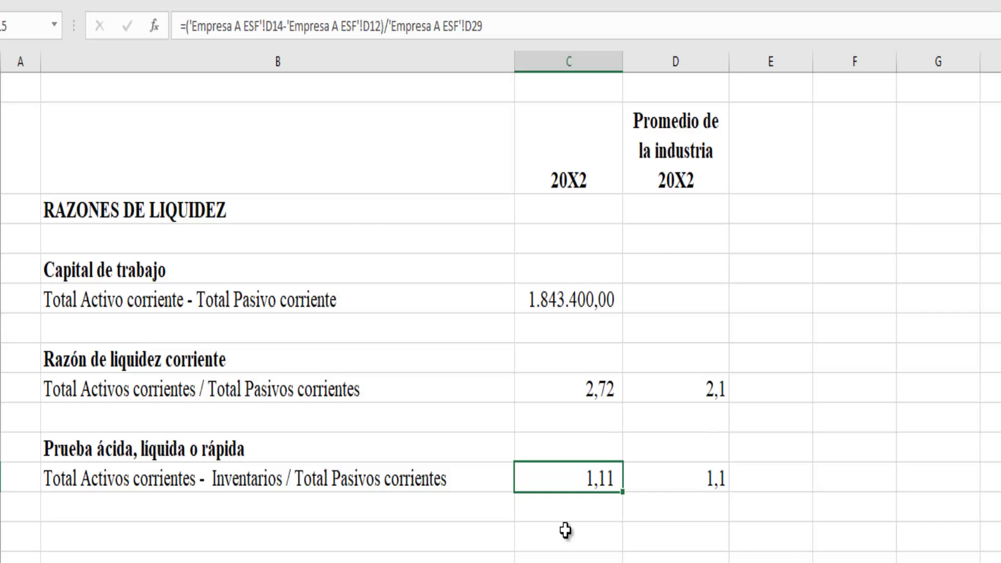
pyautogui.press('Return')
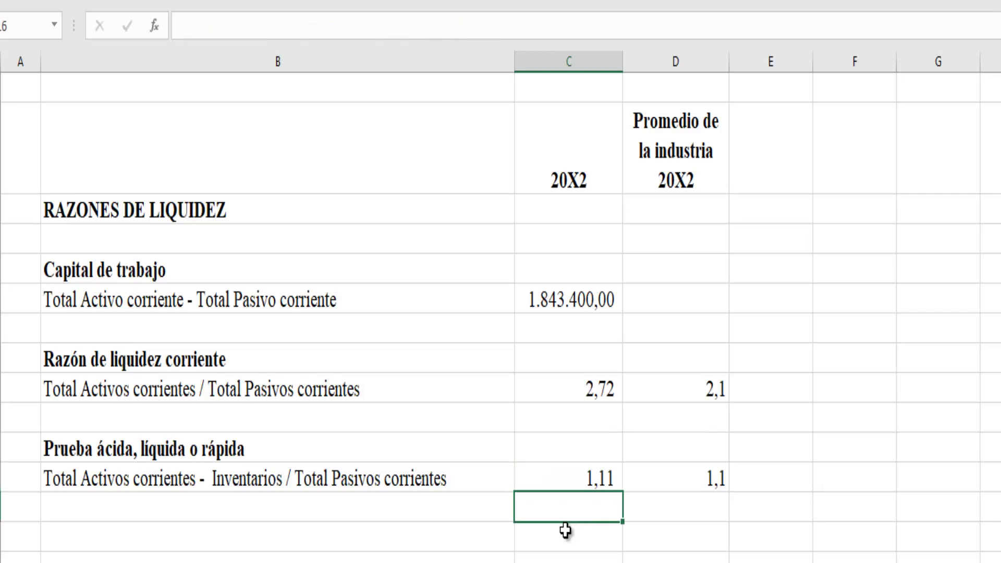
pyautogui.press('Up')
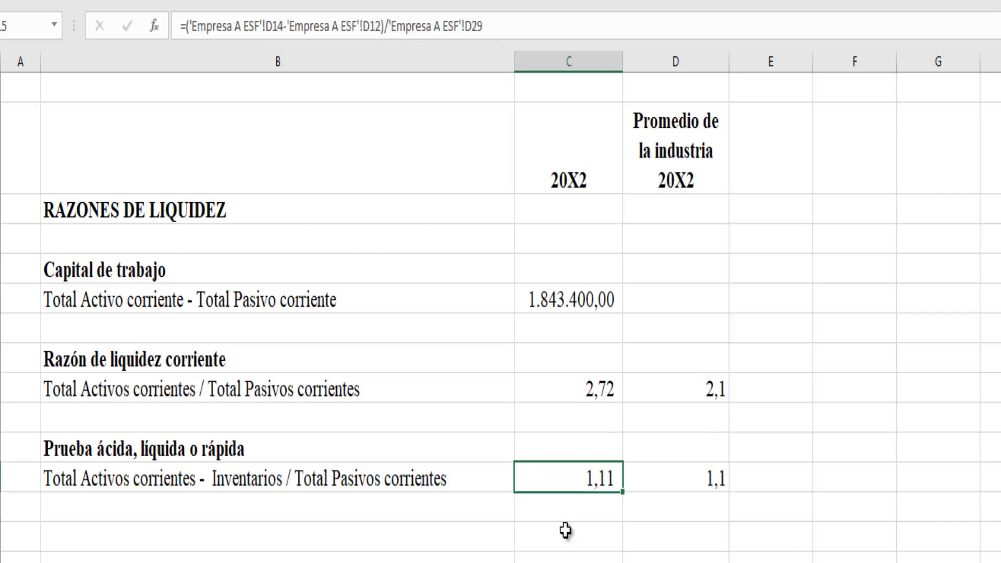
pyautogui.press('Right')
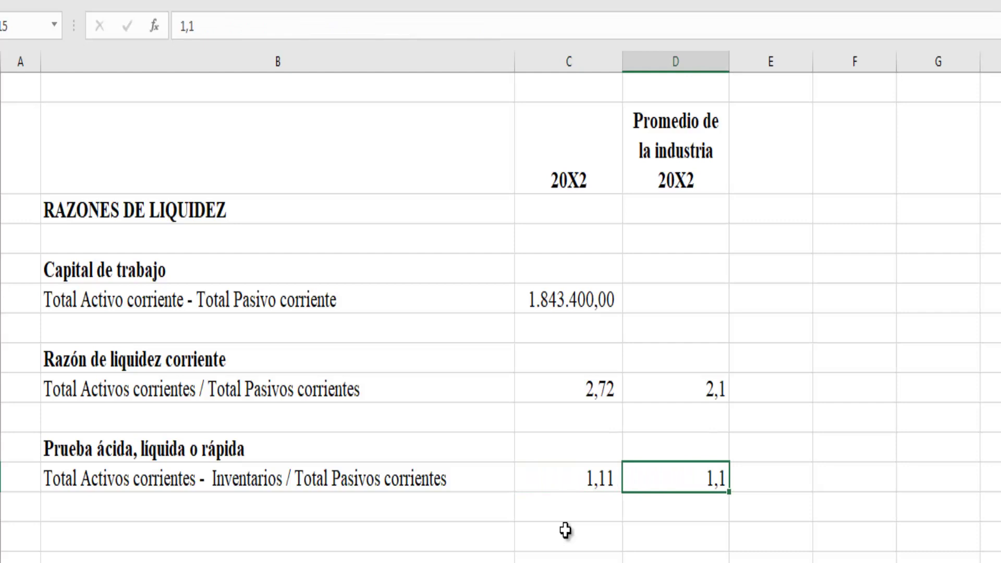
pyautogui.press('Left')
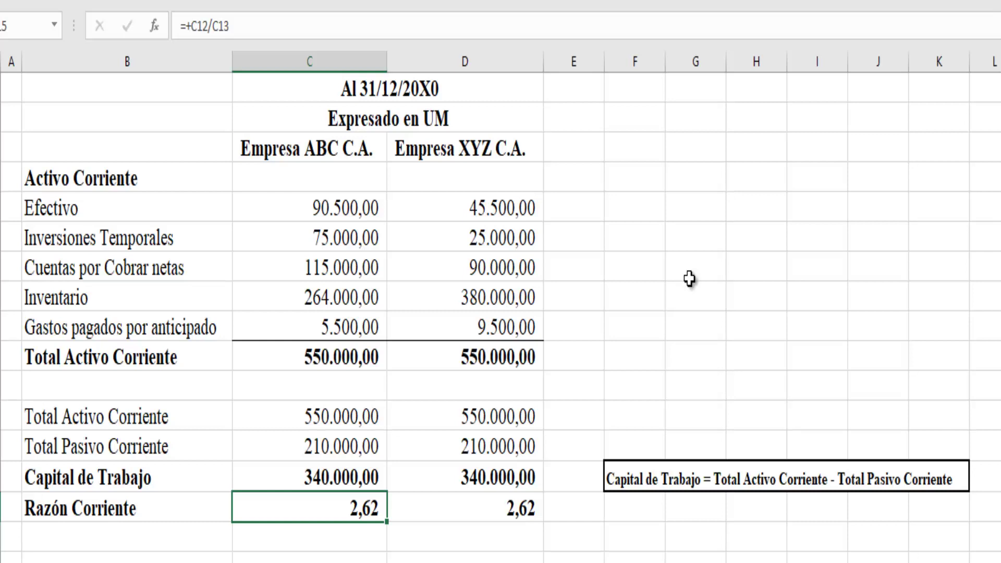
# Step: Compare the current ratio, total current assets and total current liabilities of Empresa ABC C.A. and Empresa XYZ C.A
pyautogui.click(66, 504)
pyautogui.click(324, 516)
pyautogui.scroll(-2, 223, 329)
pyautogui.scroll(2, 223, 330)
pyautogui.click(275, 136)
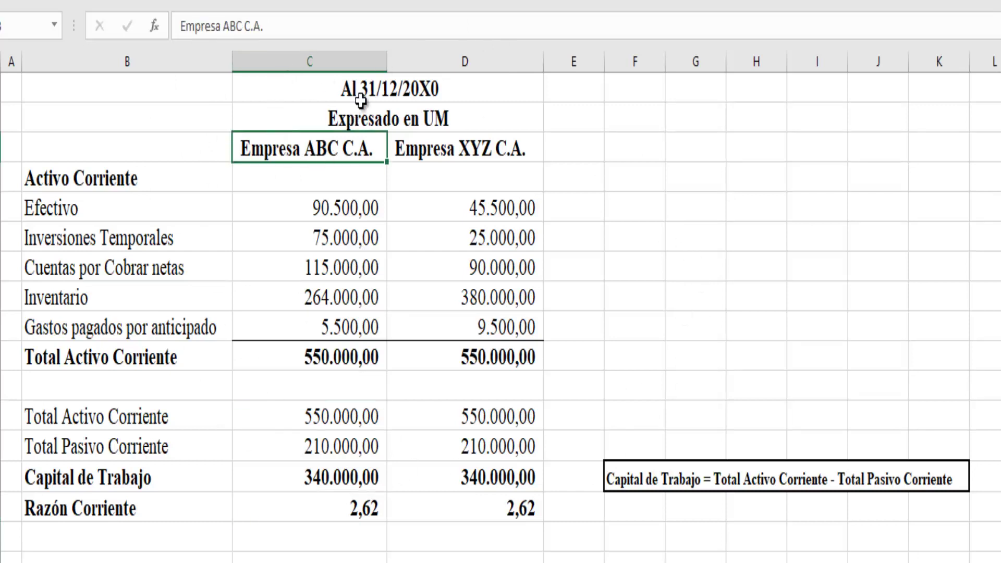
pyautogui.click(440, 151)
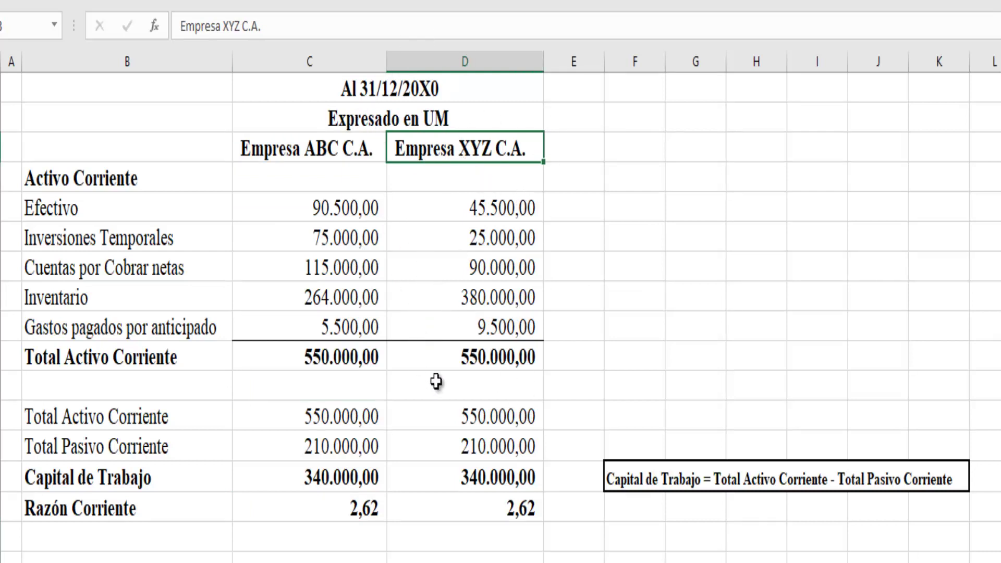
pyautogui.click(360, 355)
pyautogui.click(491, 360)
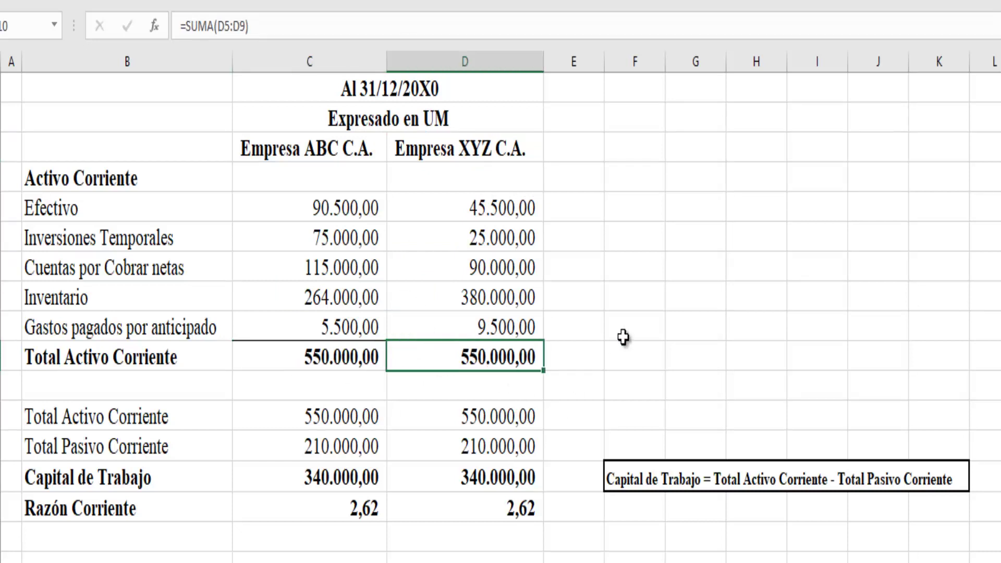
pyautogui.press('Down')
pyautogui.press('Down')
pyautogui.press('Left')
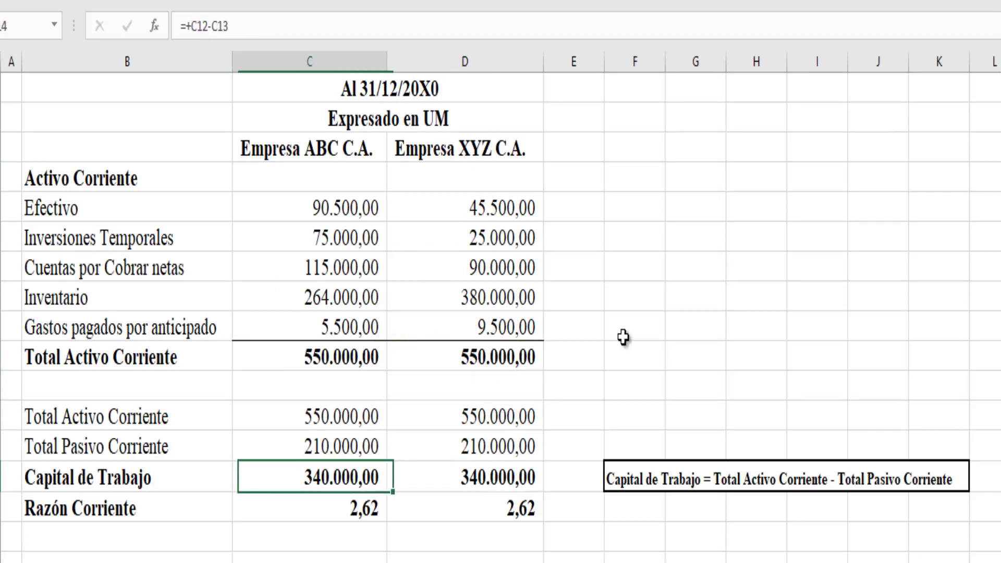
pyautogui.press('Up')
pyautogui.press('Right')
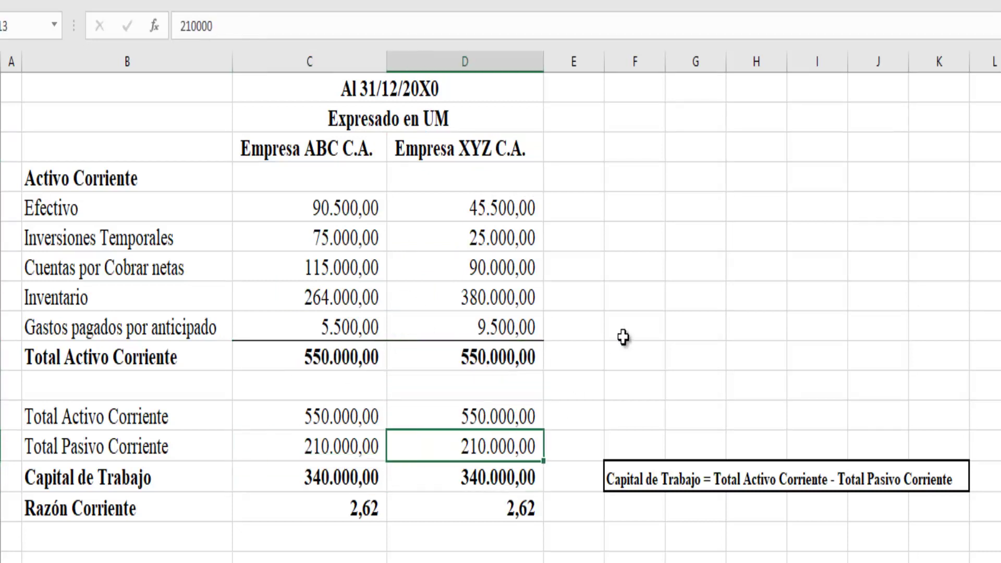
# Step: Replace the Capital de Trabajo formula for Empresa ABC C.A. in C14 with =C12-C13
pyautogui.press('Down')
pyautogui.press('Left')
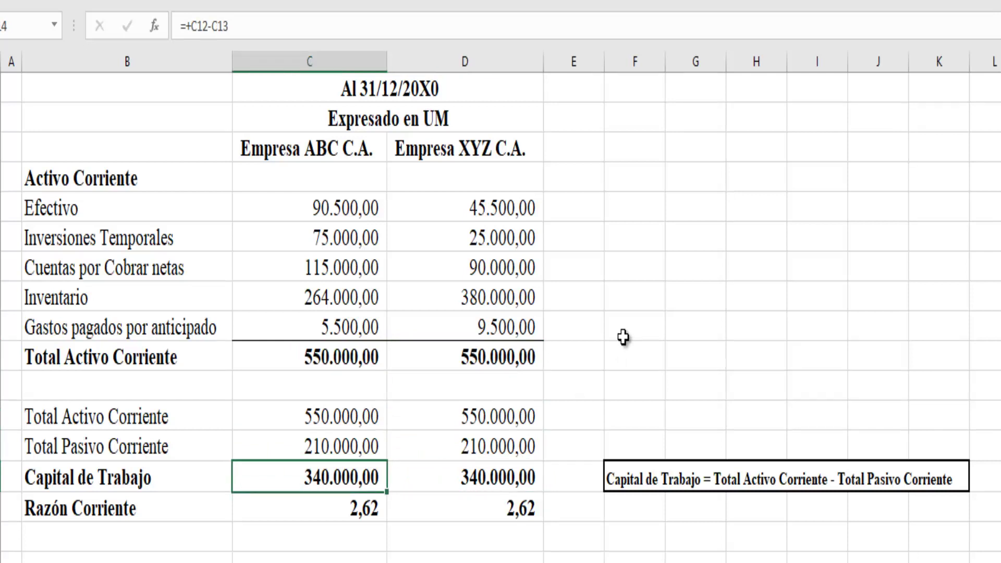
pyautogui.press('F2')
pyautogui.press('BackSpace')
pyautogui.press('BackSpace')
pyautogui.press('BackSpace')
pyautogui.press('BackSpace')
pyautogui.press('BackSpace')
pyautogui.press('BackSpace')
pyautogui.press('BackSpace')
pyautogui.press('BackSpace')
pyautogui.press('BackSpace')
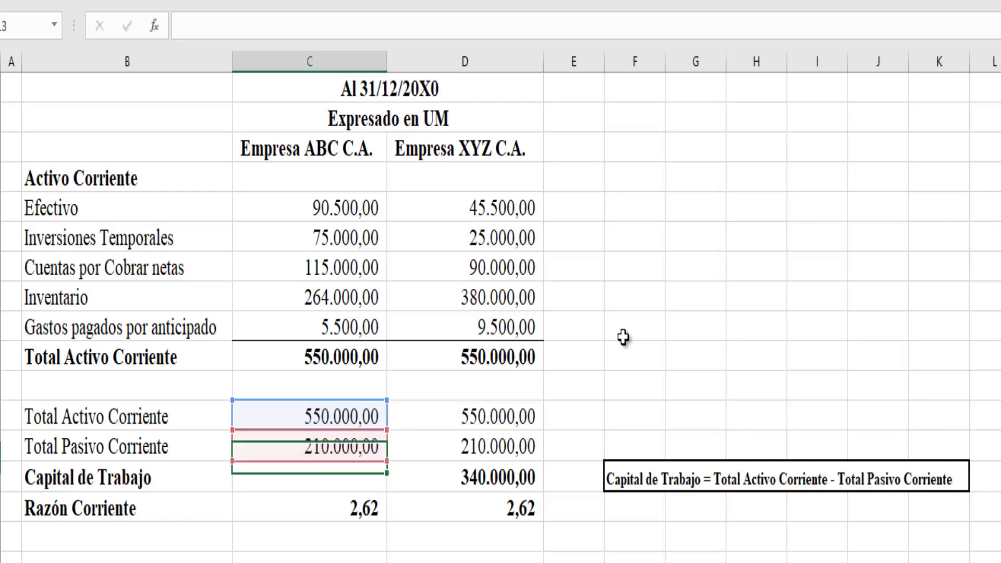
pyautogui.write('=')
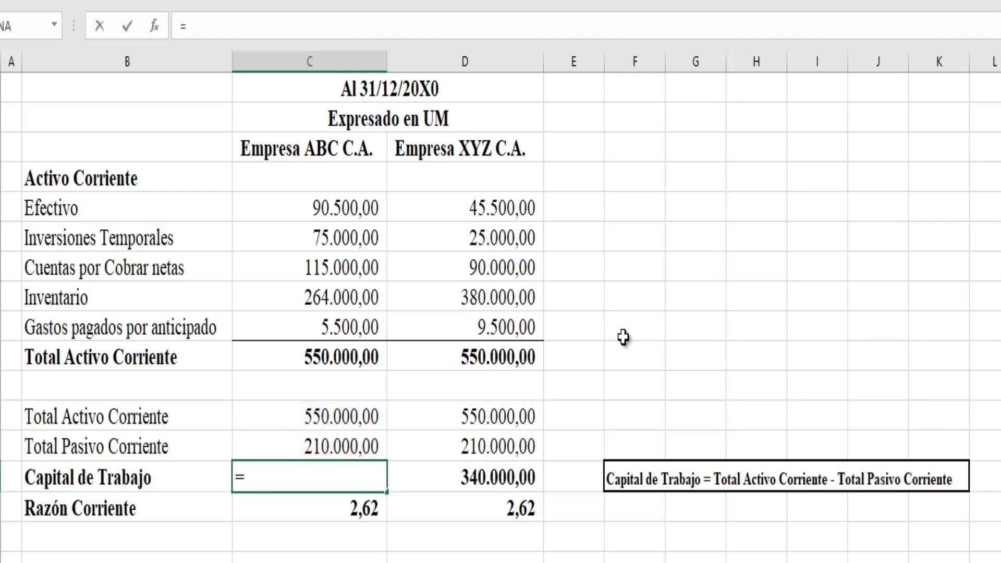
pyautogui.press('Up')
pyautogui.press('Up')
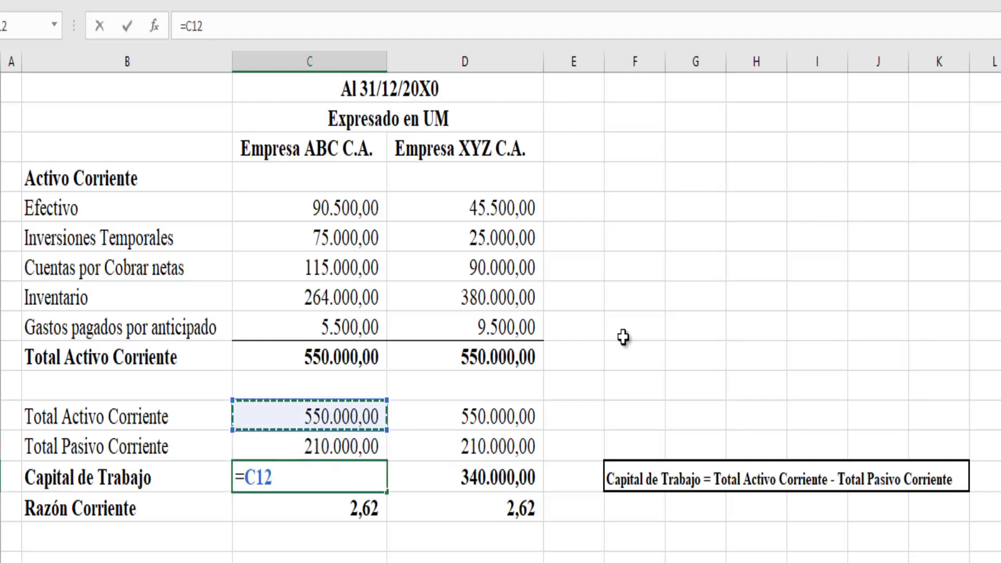
pyautogui.write('-')
pyautogui.press('Up')
pyautogui.press('Return')
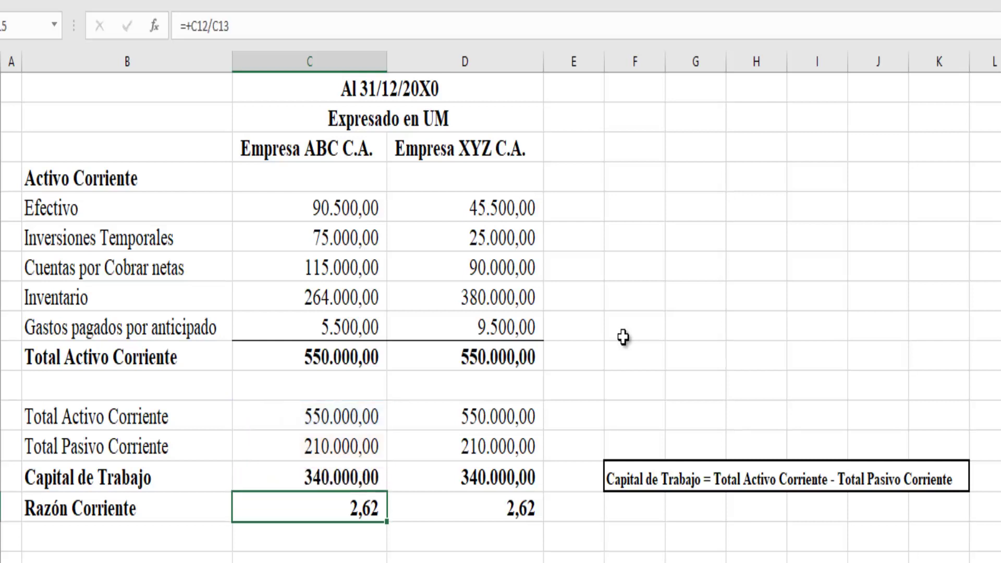
# Step: Replace the Capital de Trabajo formula for Empresa XYZ C.A. in D14 with =D12-D13
pyautogui.press('Up')
pyautogui.press('Right')
pyautogui.press('F2')
pyautogui.press('BackSpace')
pyautogui.press('BackSpace')
pyautogui.press('BackSpace')
pyautogui.press('BackSpace')
pyautogui.press('BackSpace')
pyautogui.press('BackSpace')
pyautogui.press('BackSpace')
pyautogui.press('BackSpace')
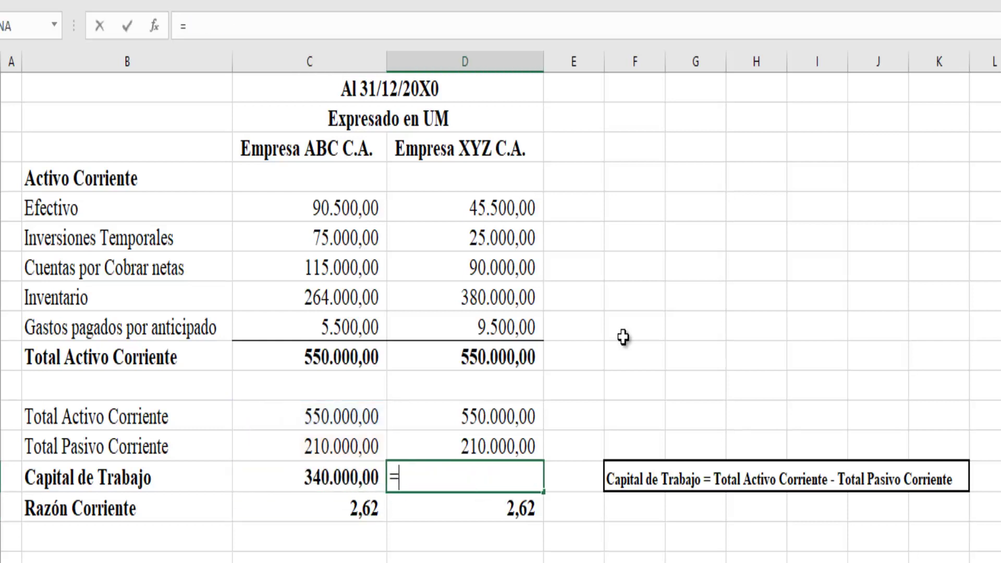
pyautogui.press('Up')
pyautogui.press('Up')
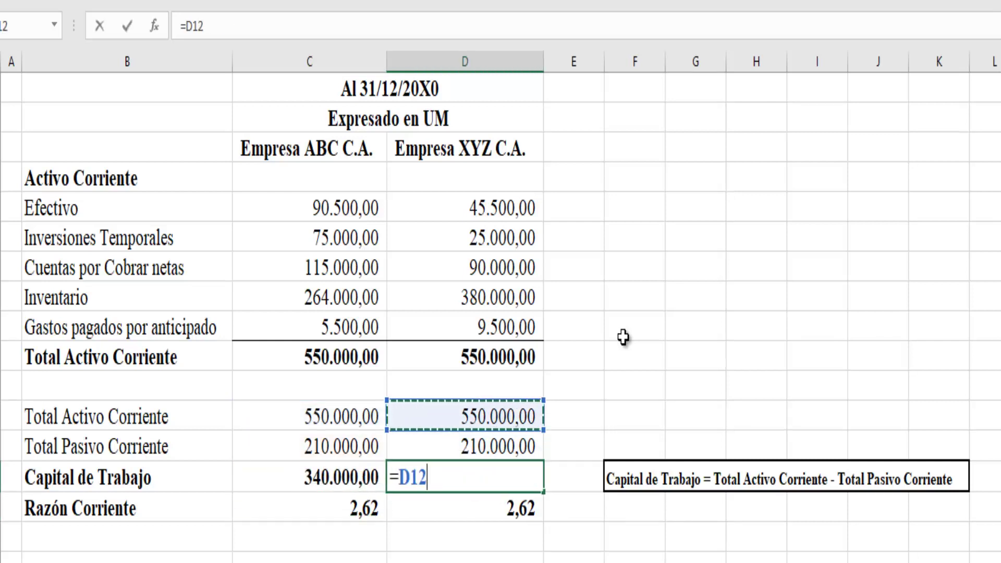
pyautogui.write('-')
pyautogui.press('Up')
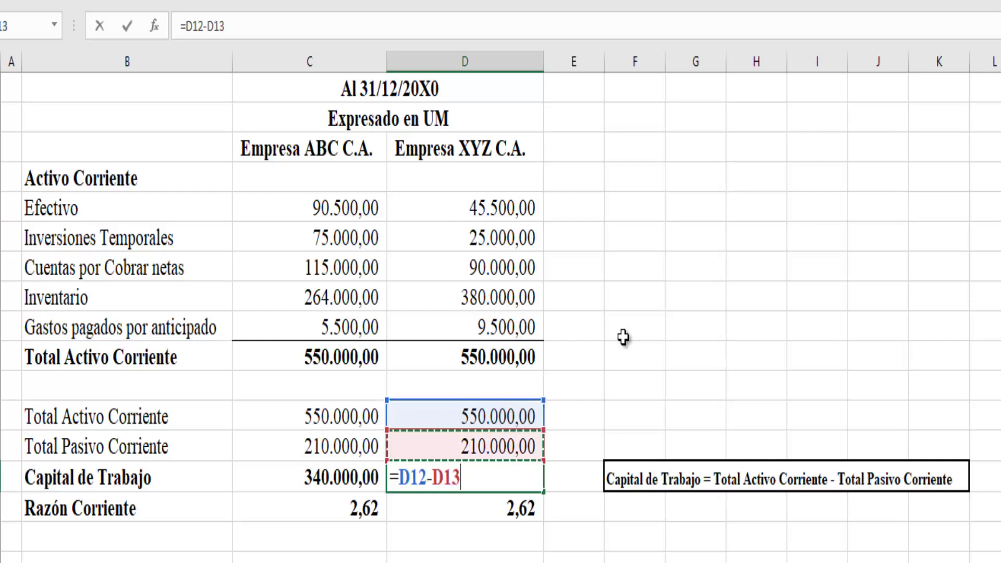
pyautogui.press('Return')
# Step: Replace the Razón Corriente formula for Empresa ABC C.A. in C15 with =C12/C13
pyautogui.press('Left')
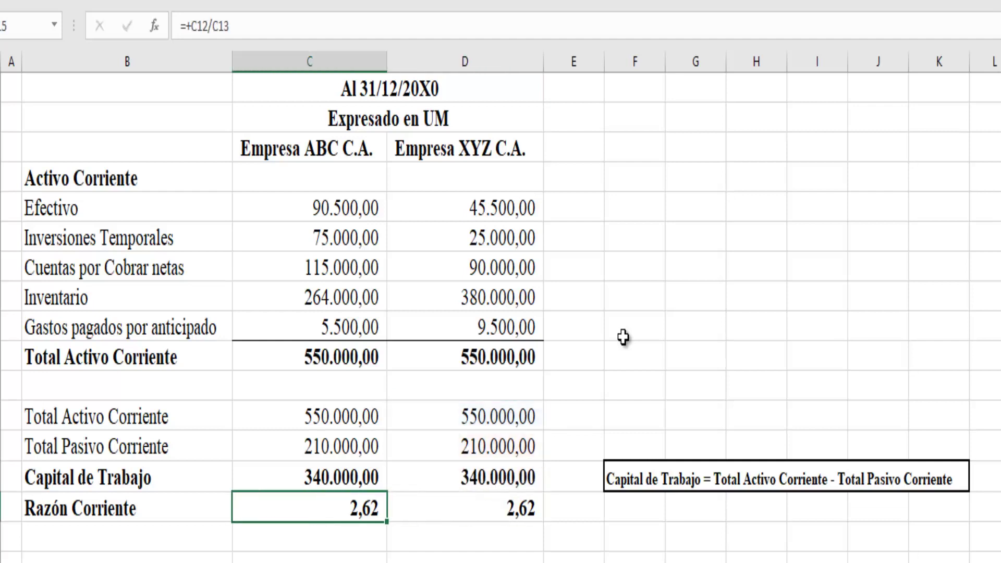
pyautogui.write('=')
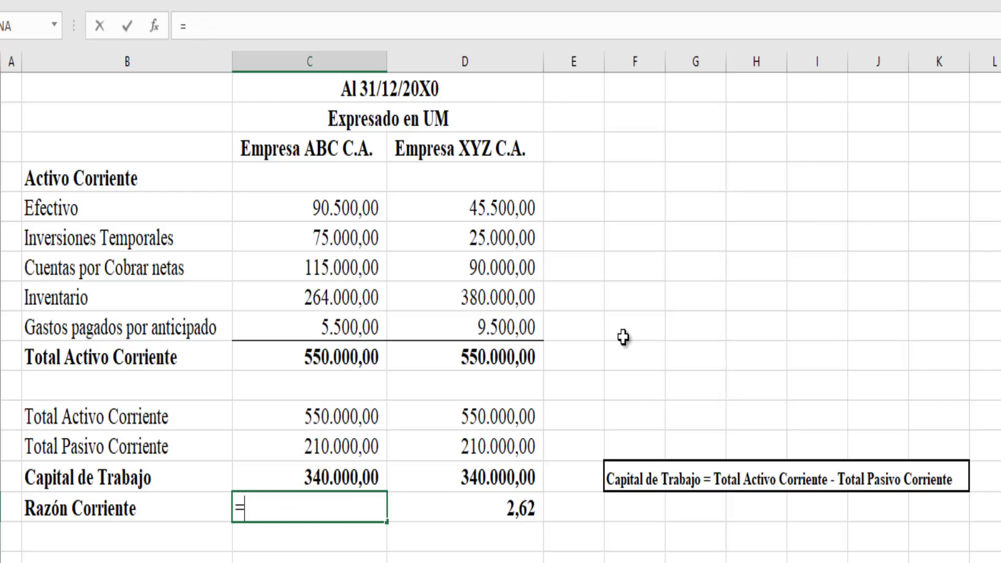
pyautogui.press('Up')
pyautogui.press('Up')
pyautogui.press('Up')
pyautogui.write('/')
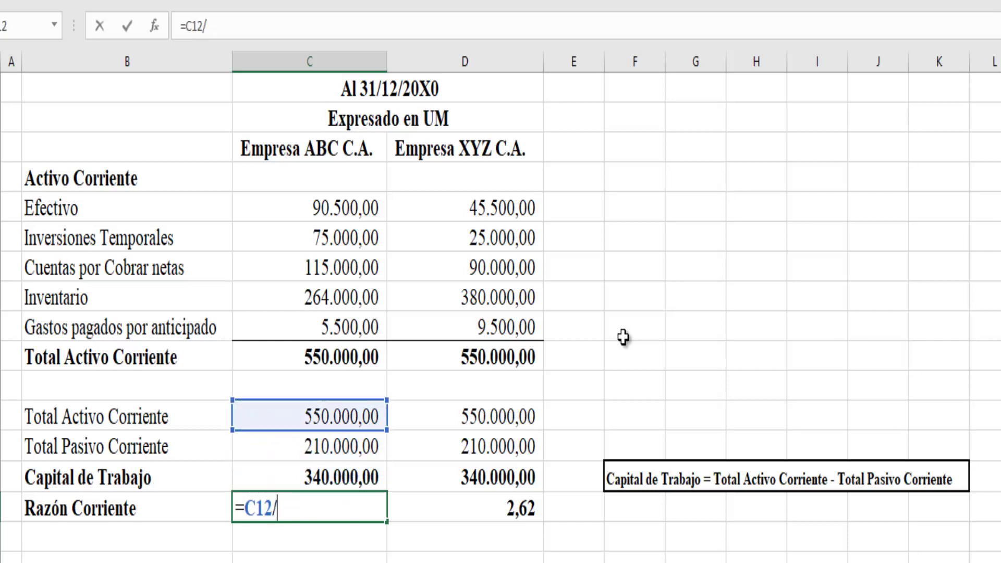
pyautogui.press('Down')
pyautogui.press('Down')
pyautogui.press('Up')
pyautogui.press('Return')
pyautogui.press('Up')
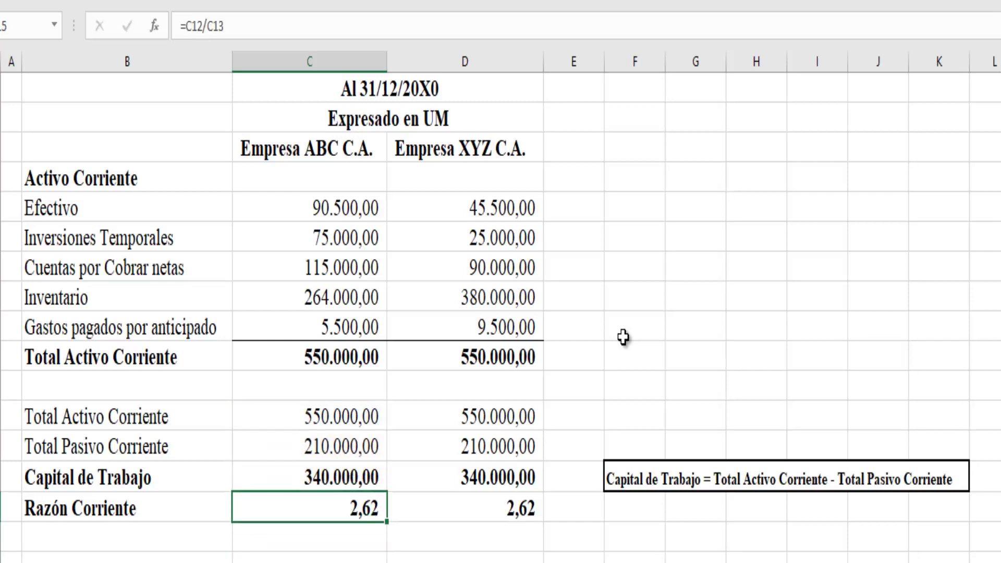
# Step: Replace the Razón Corriente formula for Empresa XYZ C.A. in D15 with =D12/D13
pyautogui.press('Right')
pyautogui.write('=')
pyautogui.press('Up')
pyautogui.press('Up')
pyautogui.press('Up')
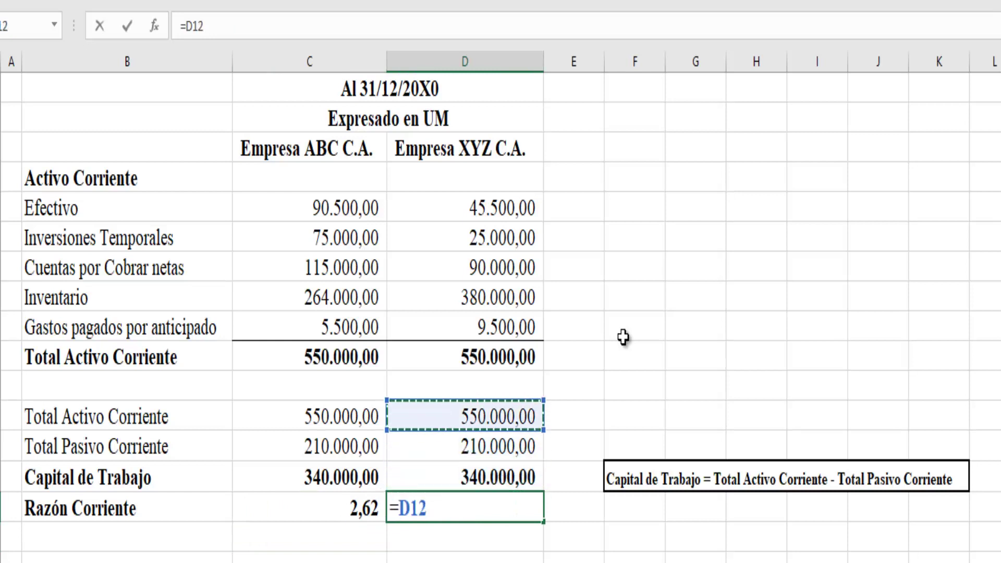
pyautogui.write('/')
pyautogui.press('Up')
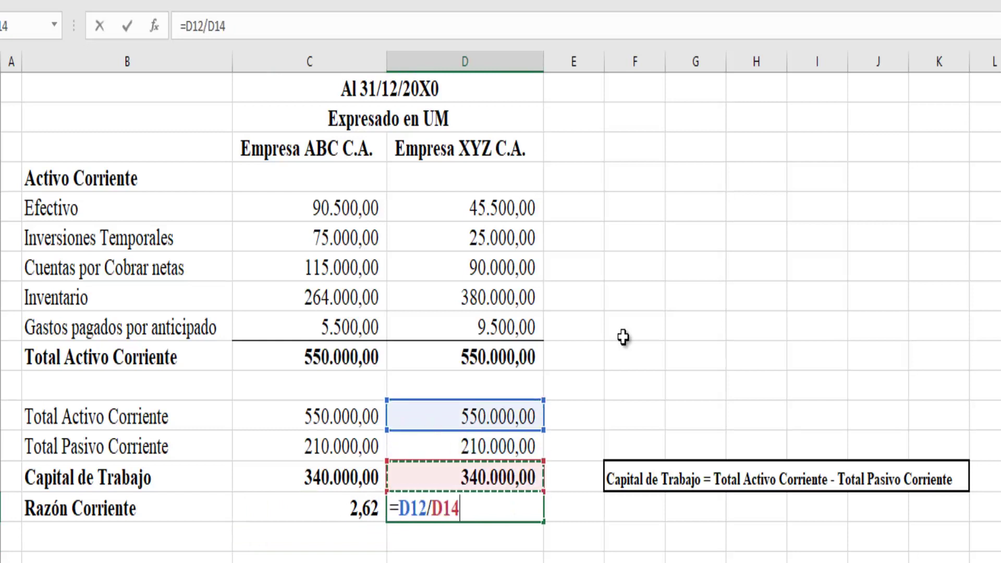
pyautogui.press('Up')
pyautogui.press('Return')
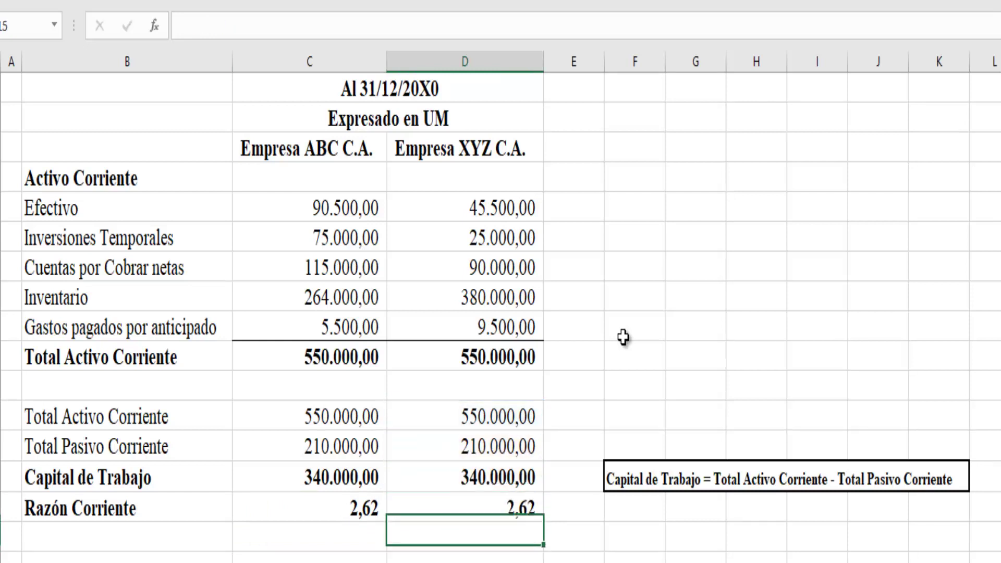
pyautogui.press('Up')
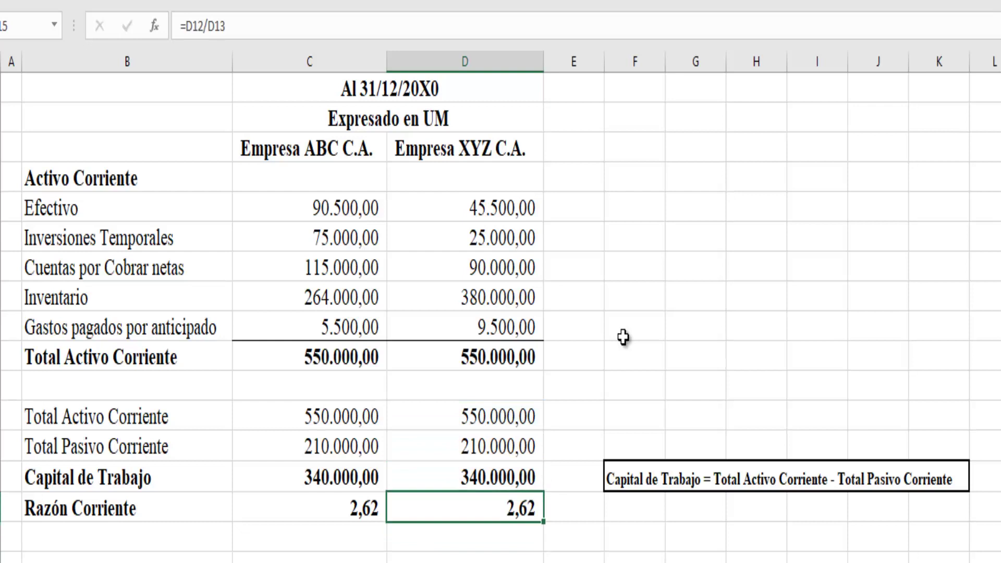
# Step: Add the bold label "Prueba ácida" in B16, below Razón Corriente
pyautogui.press('Left')
pyautogui.press('Down')
pyautogui.press('Left')
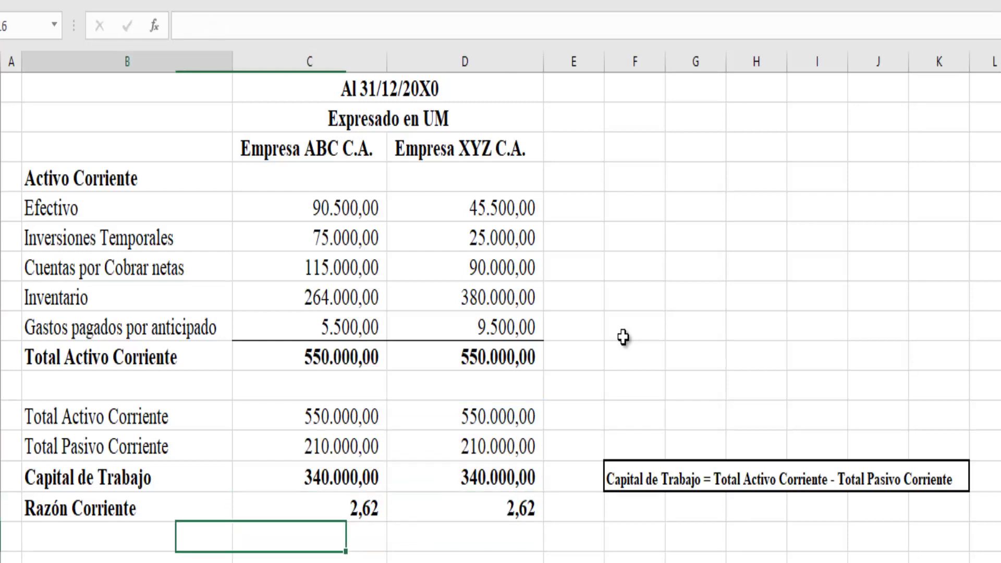
pyautogui.write('Prueba')
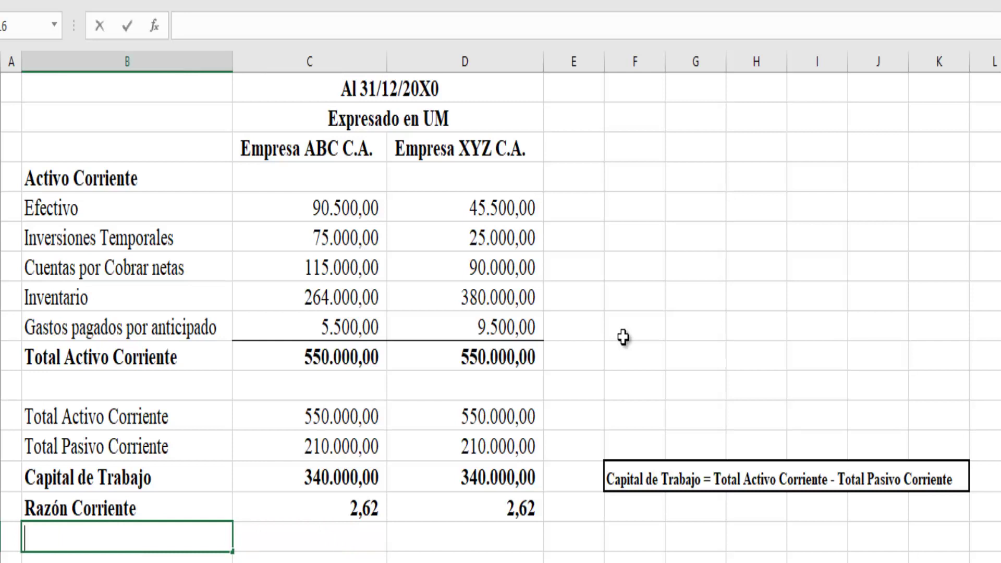
pyautogui.write(' ácida')
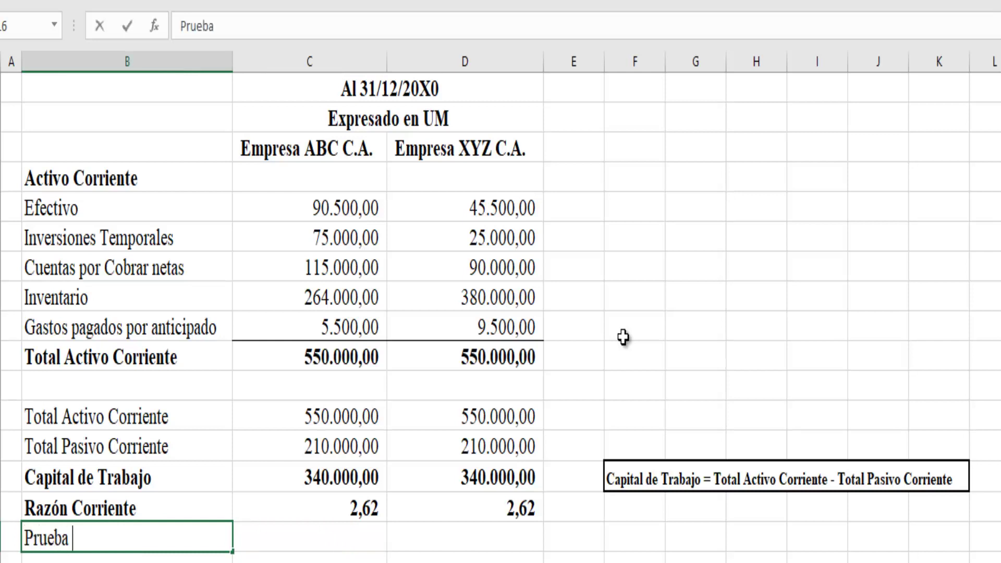
pyautogui.press('Return')
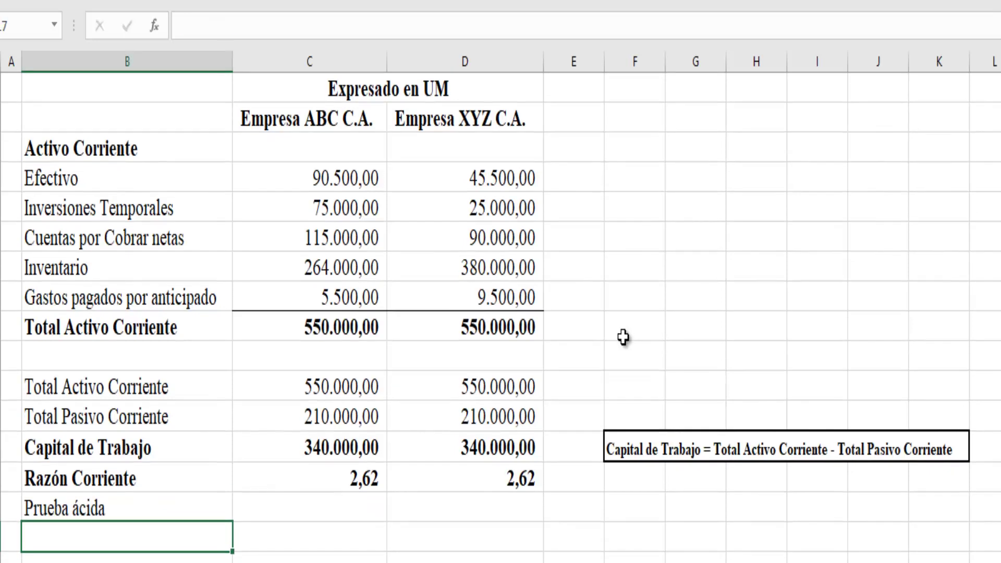
pyautogui.press('Up')
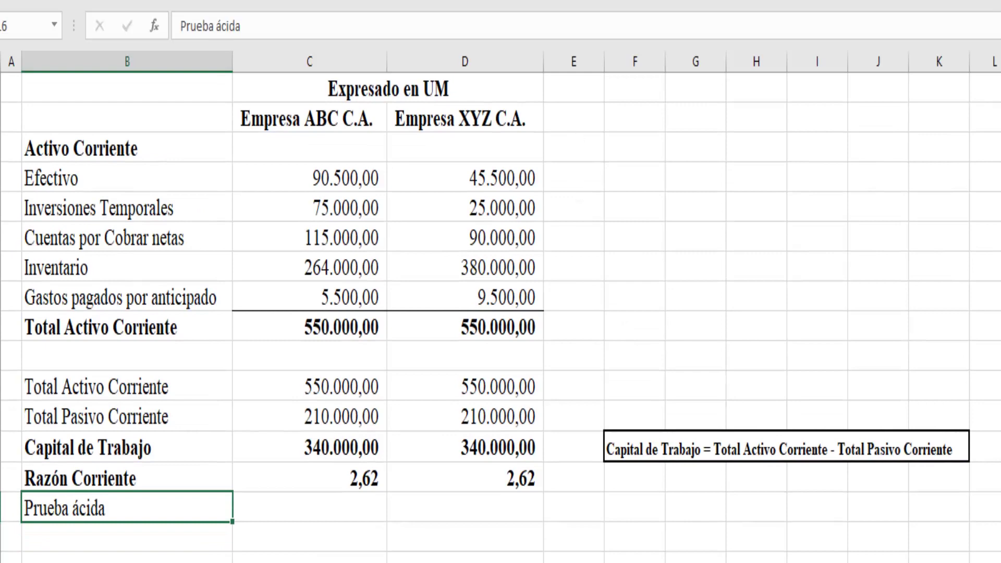
pyautogui.hotkey('ctrl', 'b')
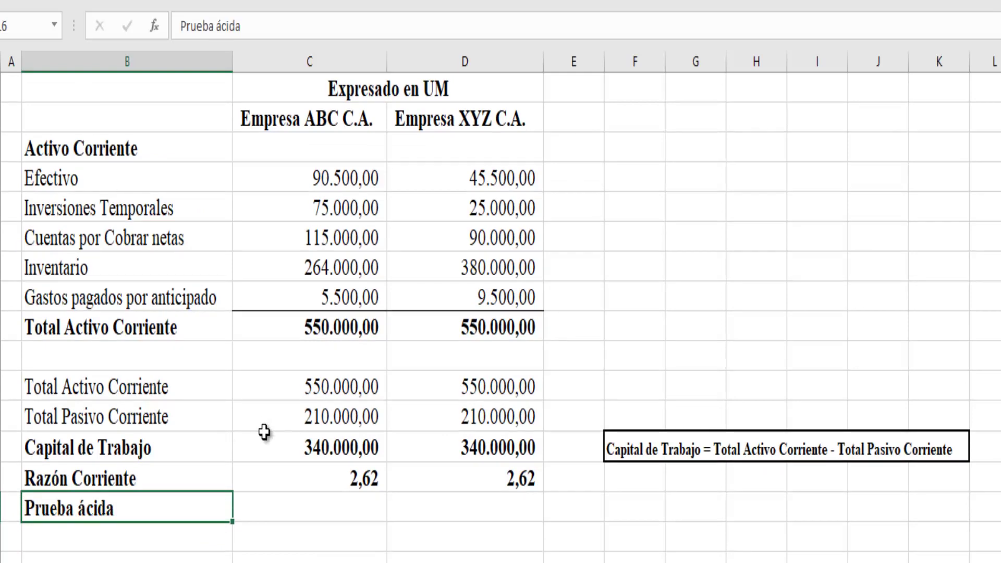
# Step: Calculate the Prueba ácida for Empresa ABC C.A. in C16 with the formula =(C10-C8)/C13
pyautogui.click(315, 519)
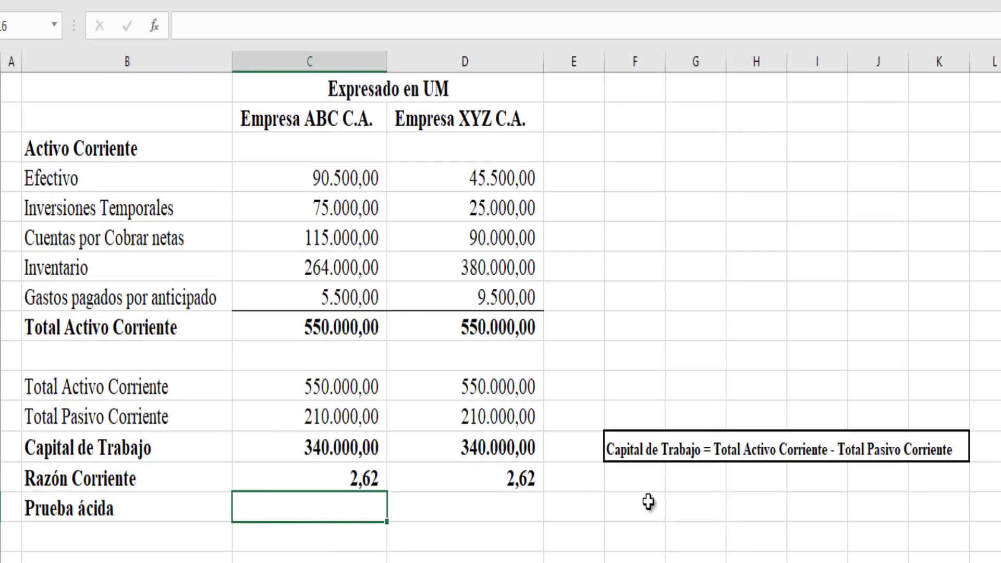
pyautogui.press('Up')
pyautogui.press('Down')
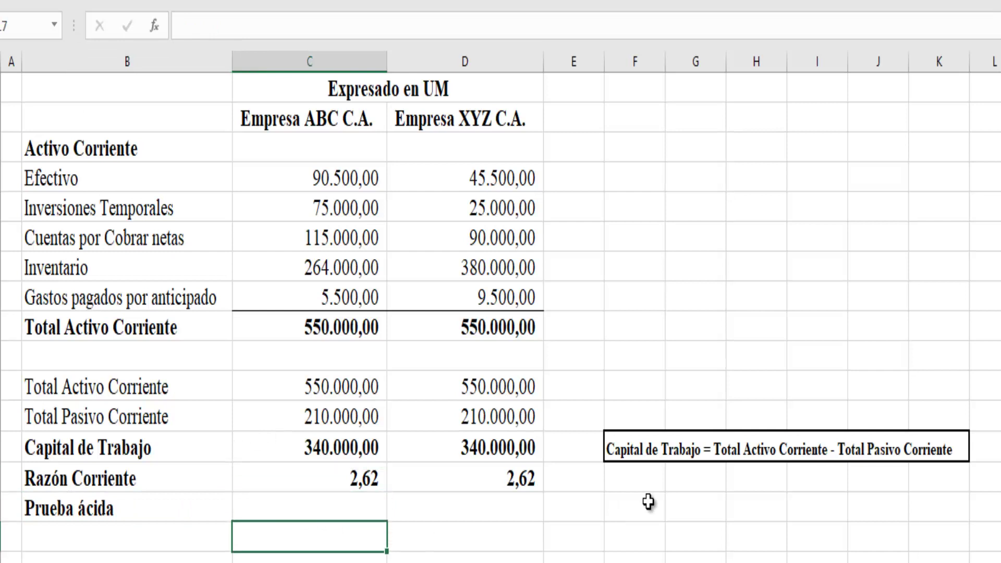
pyautogui.write('=(')
pyautogui.press('Up')
pyautogui.press('Up')
pyautogui.press('Up')
pyautogui.press('Up')
pyautogui.press('Up')
pyautogui.press('Up')
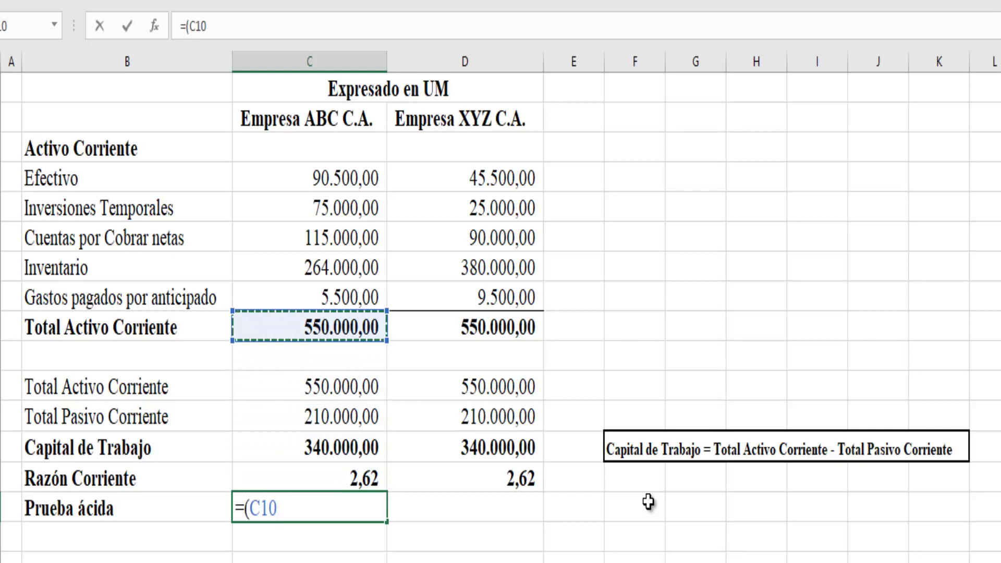
pyautogui.write('-')
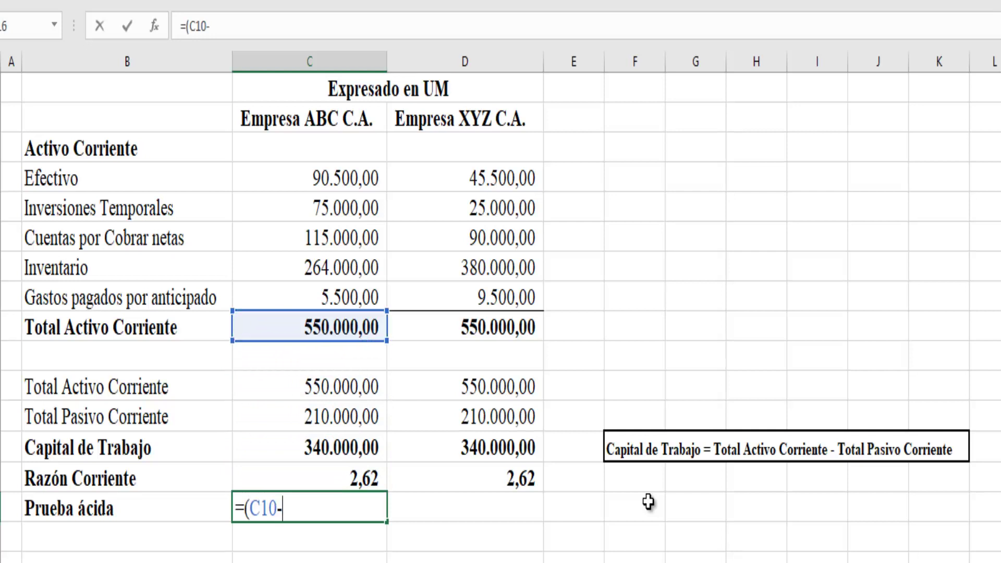
pyautogui.click(308, 257)
pyautogui.write(')')
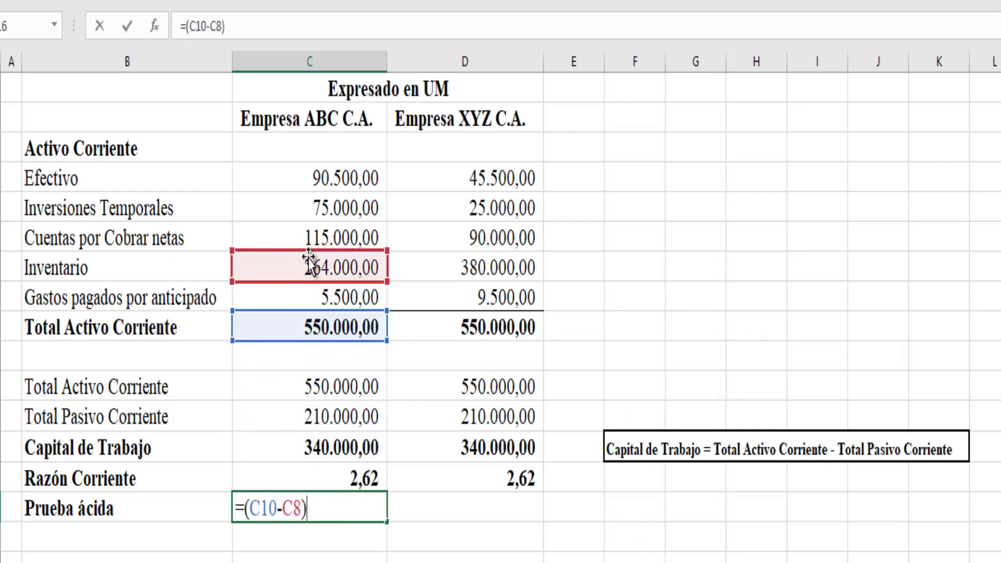
pyautogui.write('/')
pyautogui.click(333, 417)
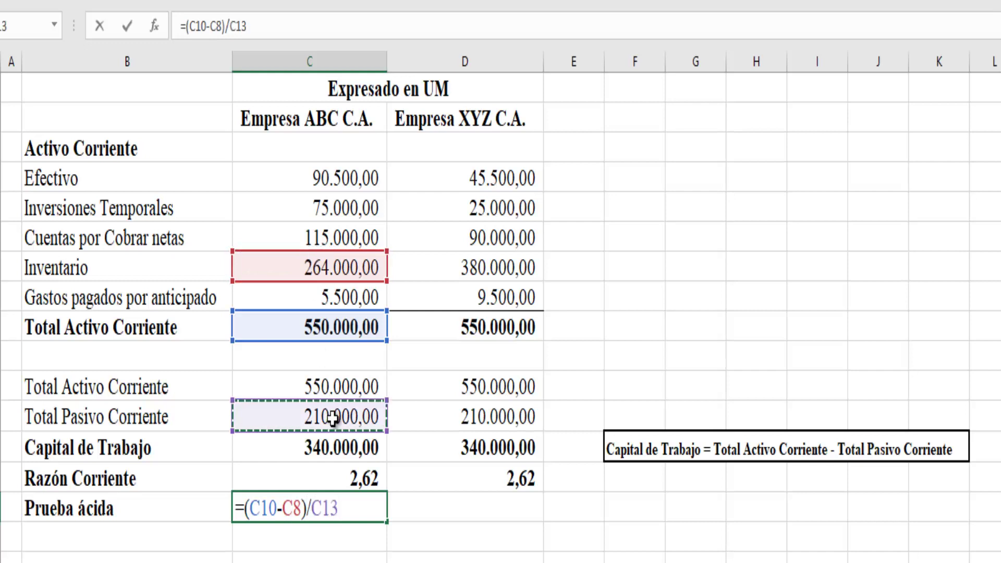
pyautogui.press('Return')
pyautogui.press('Up')
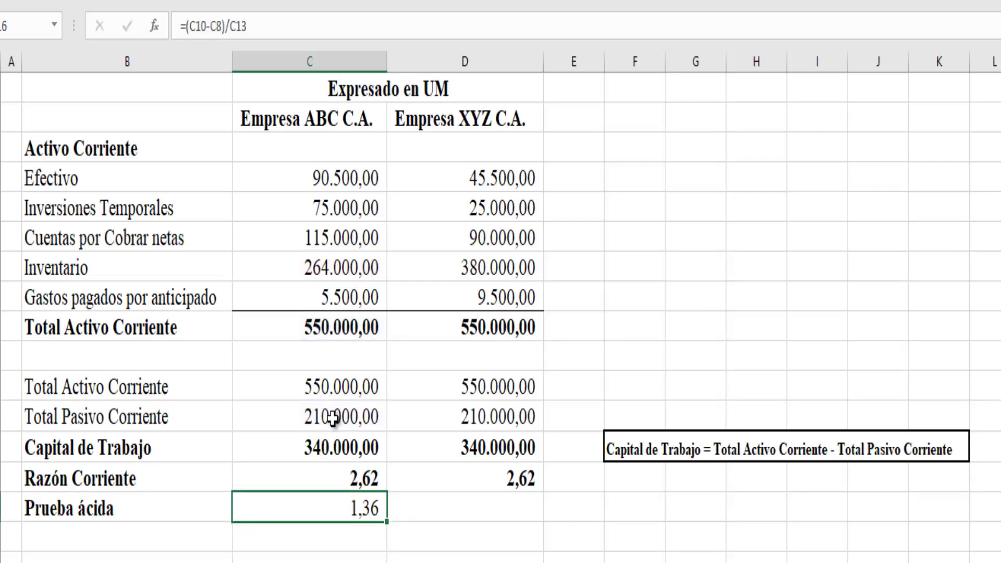
# Step: Calculate the Prueba ácida for Empresa XYZ C.A. in D16 with the formula =(D12-D8)/D13
pyautogui.press('Right')
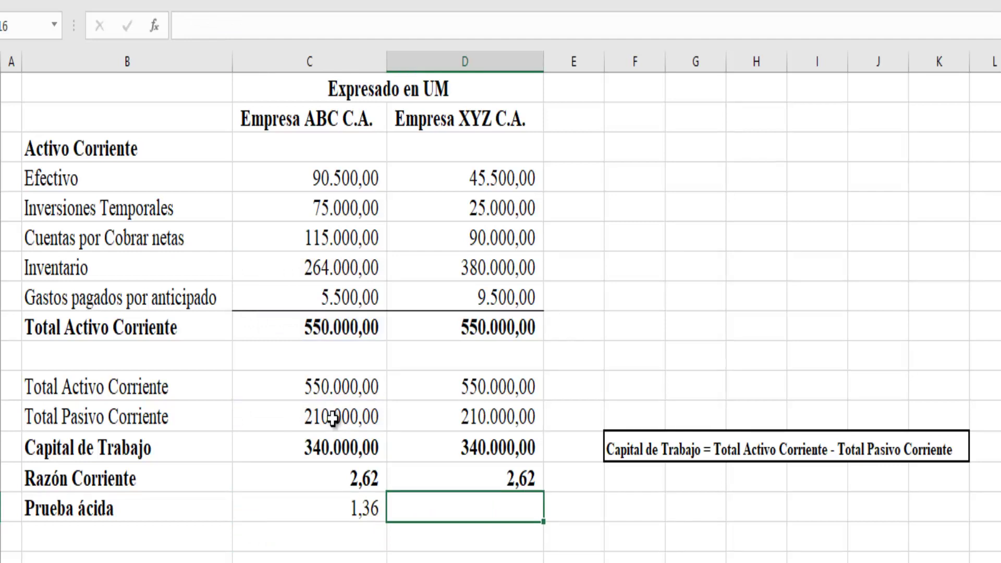
pyautogui.write('=(')
pyautogui.click(436, 383)
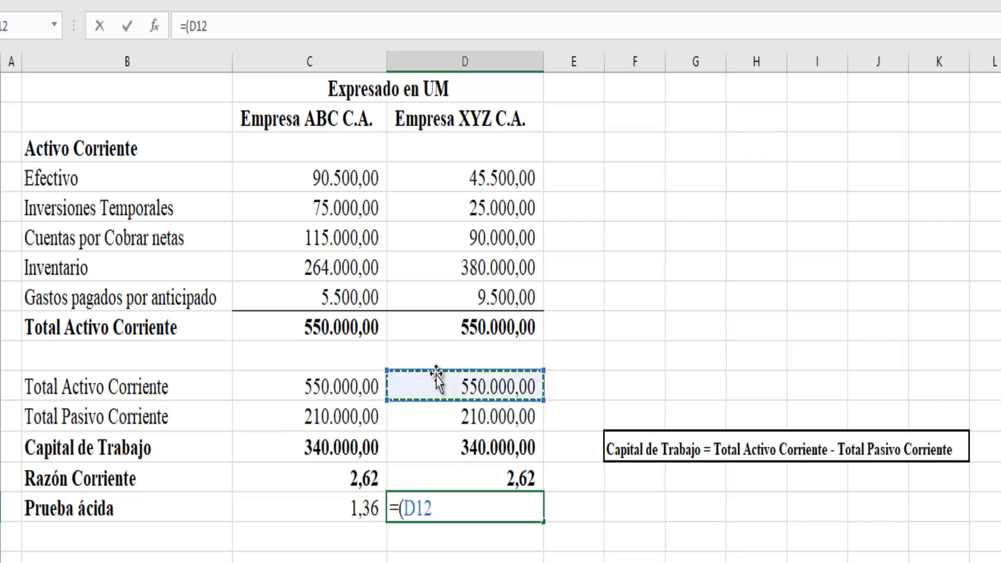
pyautogui.write('-')
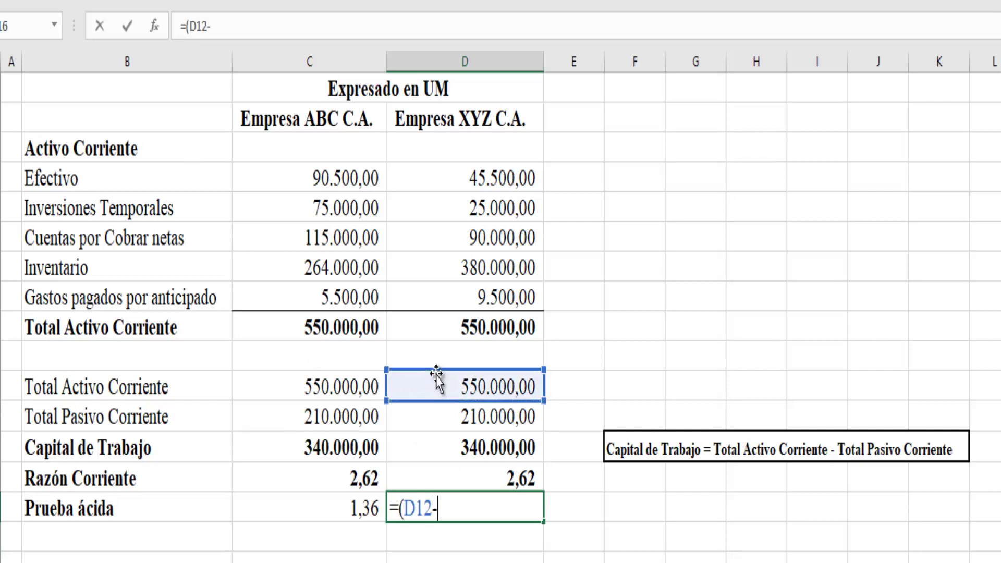
pyautogui.click(463, 269)
pyautogui.write(')/')
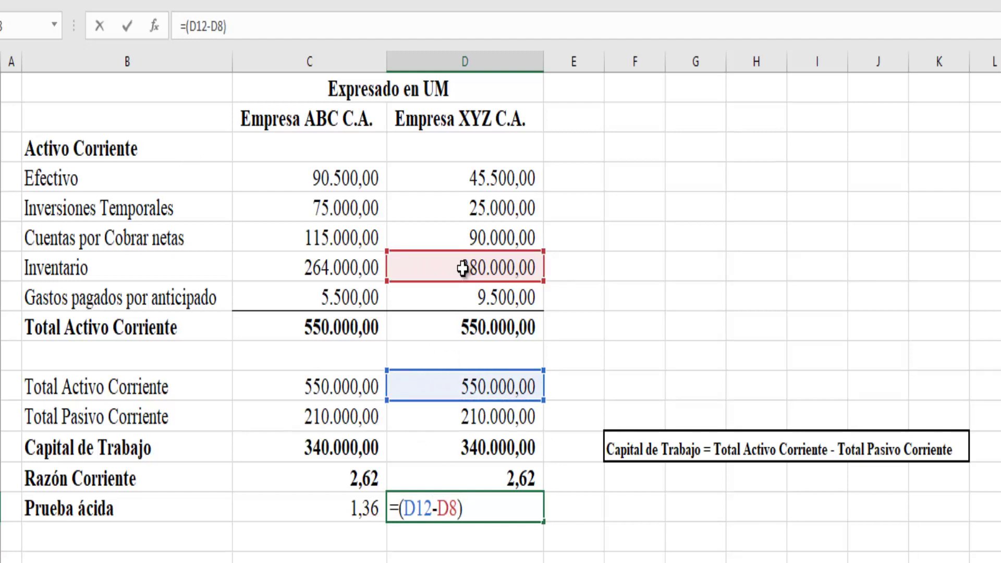
pyautogui.click(460, 419)
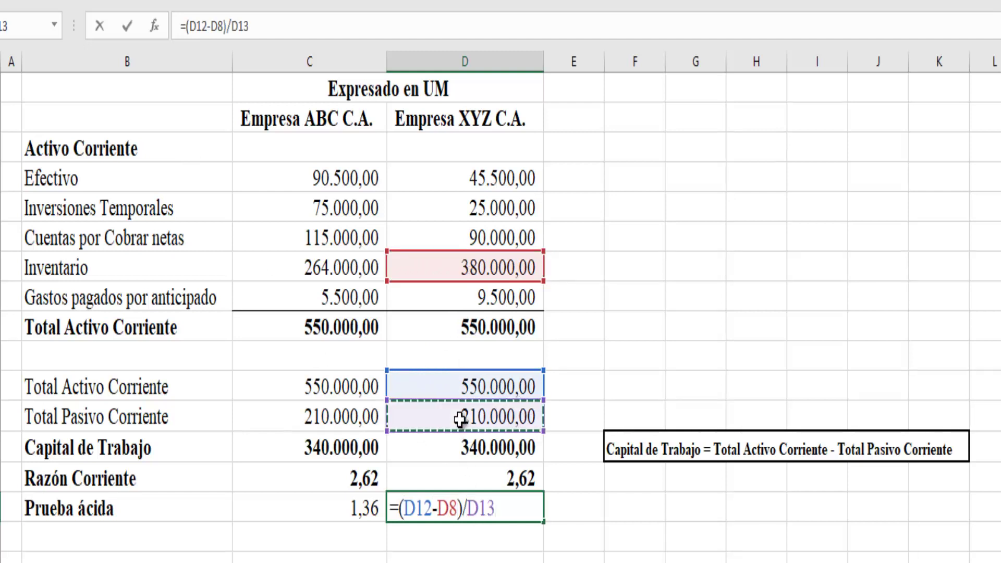
pyautogui.press('Return')
pyautogui.press('Up')
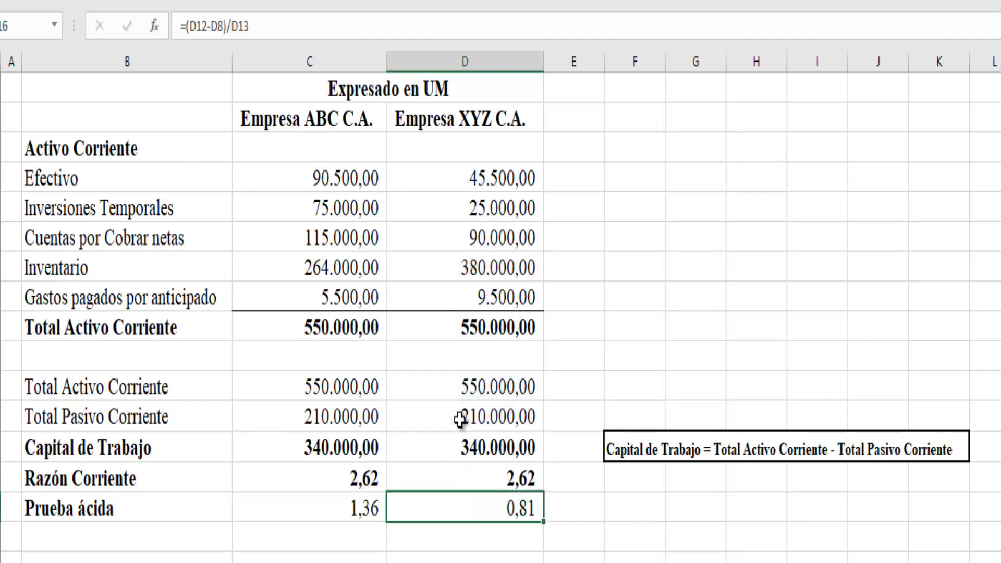
# Step: Compare the Prueba ácida of both companies and review Empresa XYZ C.A.'s Capital de Trabajo and Razón Corriente
pyautogui.press('Left')
pyautogui.press('Right')
pyautogui.press('Left')
pyautogui.press('Right')
pyautogui.press('Up')
pyautogui.press('Up')
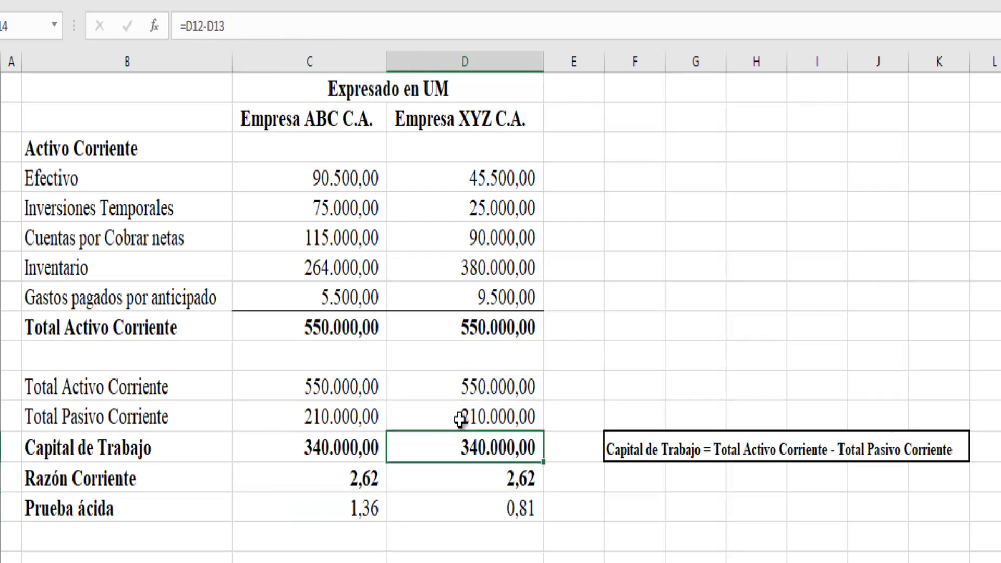
pyautogui.press('Down')
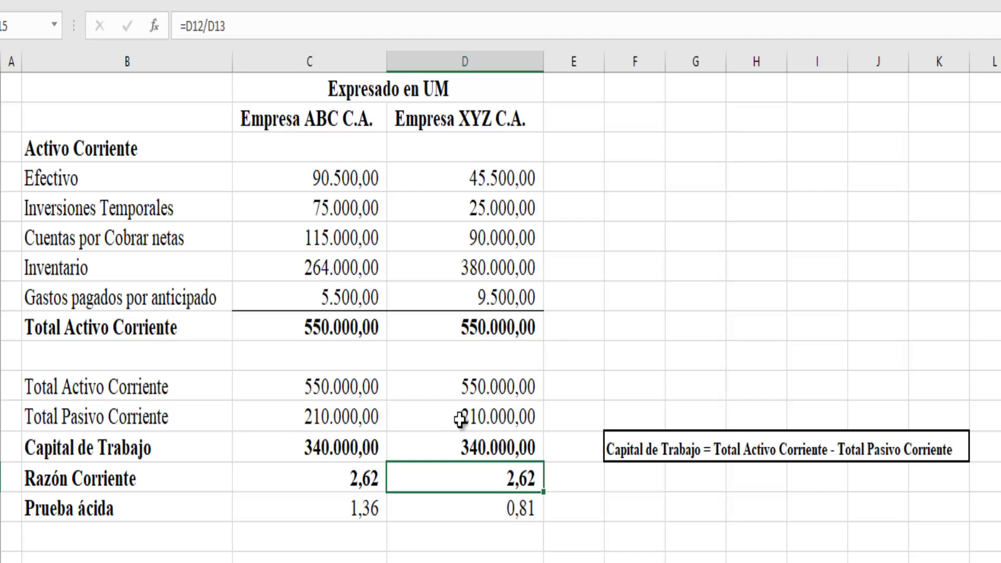
pyautogui.press('Down')
pyautogui.press('Down')
pyautogui.press('Right')
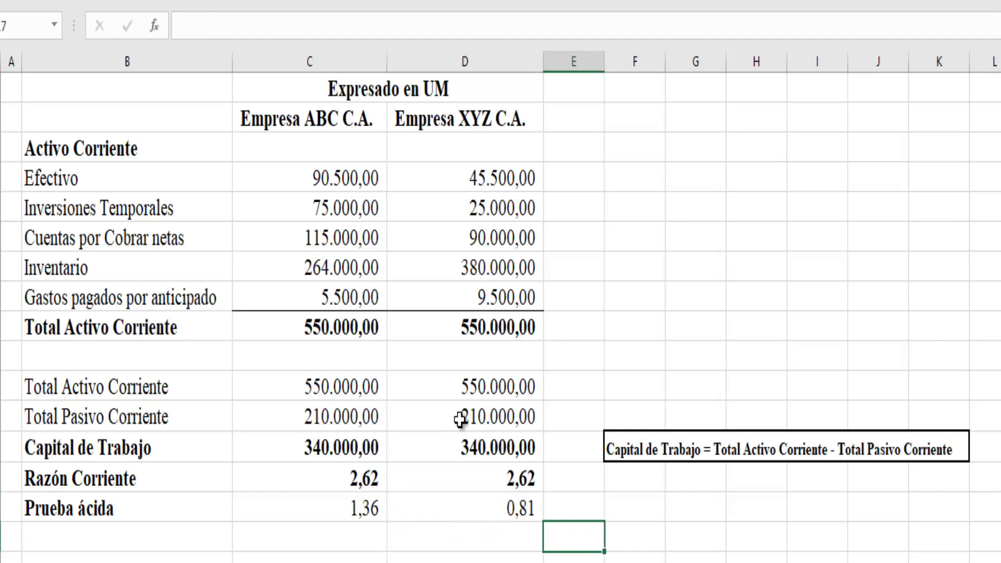
# Step: Make the Prueba ácida results in C16:D16 bold and highlight them with a yellow fill
pyautogui.press('Left')
pyautogui.press('Up')
pyautogui.press('Left')
pyautogui.hotkey('shift', 'Right')
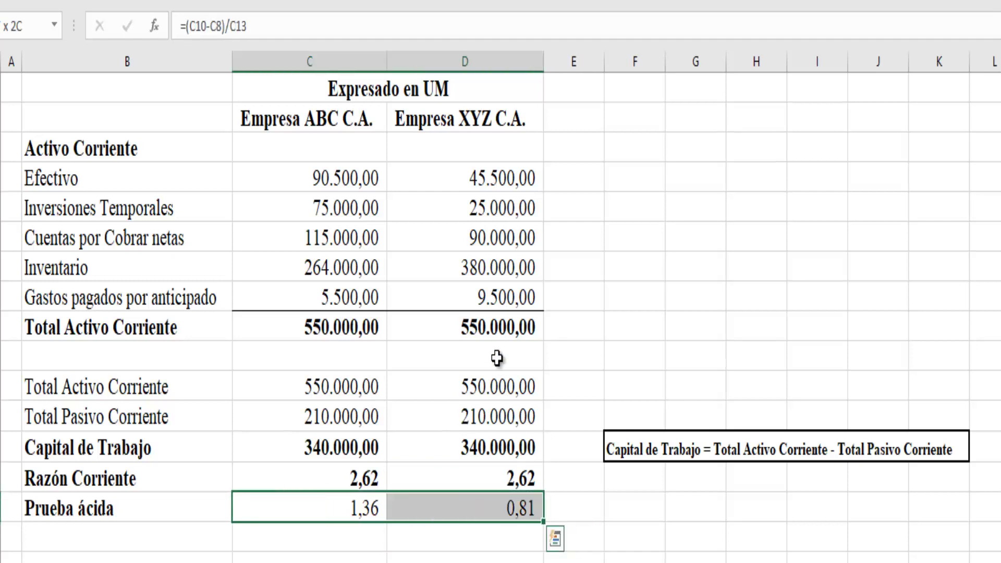
pyautogui.hotkey('ctrl', 'n')
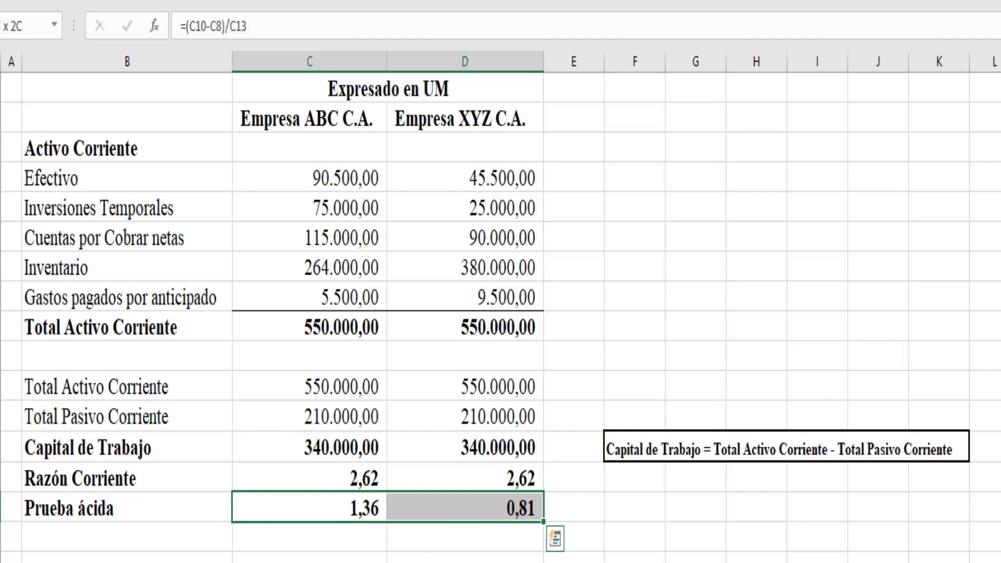
pyautogui.click(619, 516)
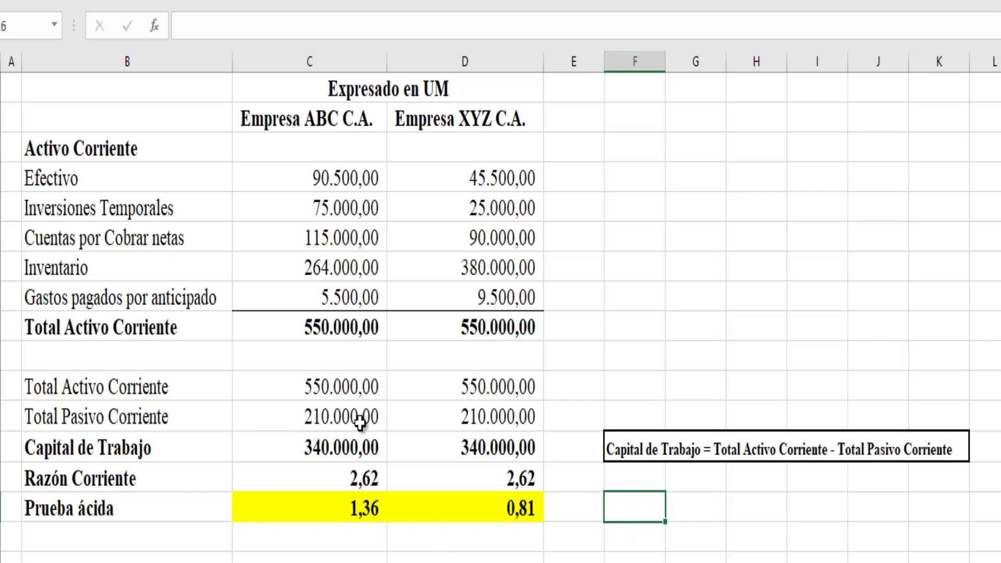
# Step: Examine the highlighted Prueba ácida results of Empresa ABC C.A. and Empresa XYZ C.A
pyautogui.click(362, 523)
pyautogui.click(373, 511)
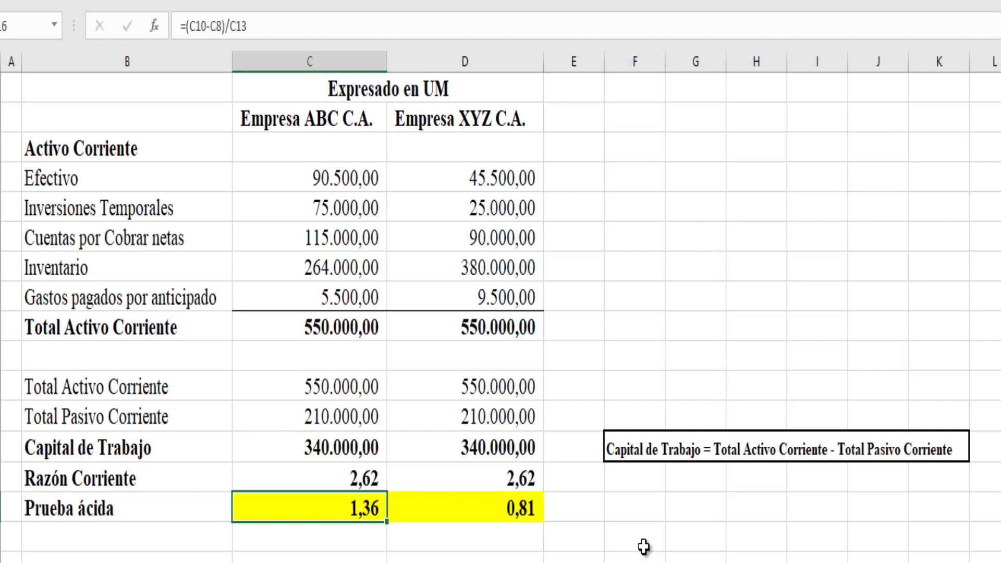
pyautogui.press('Left')
pyautogui.press('Right')
pyautogui.press('Right')
pyautogui.press('Right')
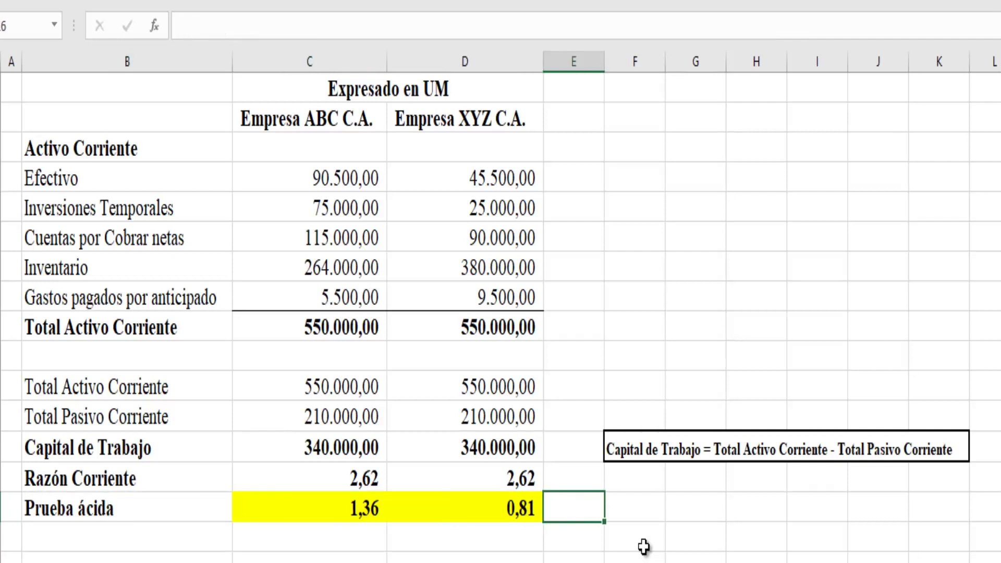
pyautogui.press('Left')
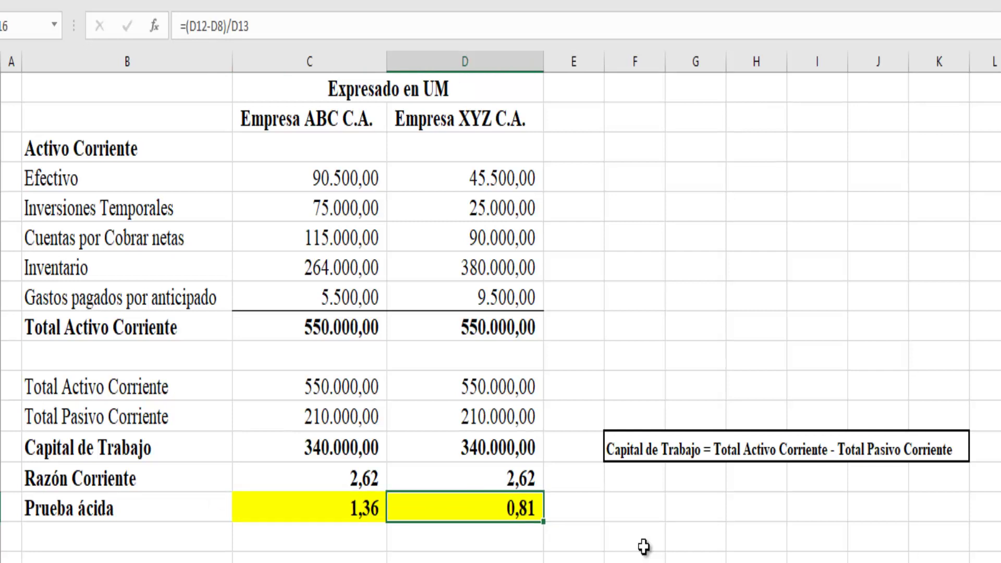
# Step: Compare the Inventario amounts of Empresa ABC C.A. and Empresa XYZ C.A. in row 8
pyautogui.press('Up')
pyautogui.press('Up')
pyautogui.press('Up')
pyautogui.press('Up')
pyautogui.press('Up')
pyautogui.press('Up')
pyautogui.press('Up')
pyautogui.press('Up')
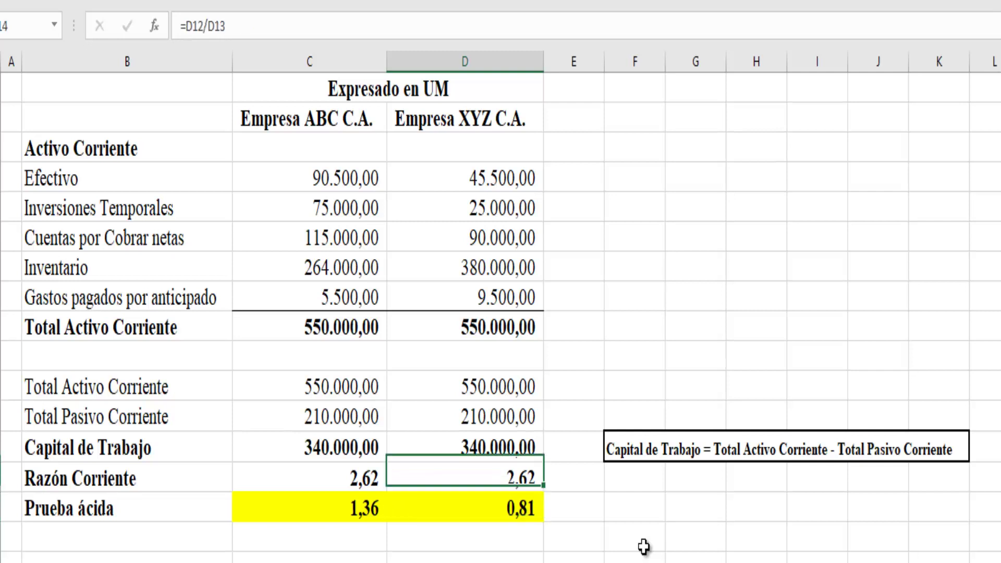
pyautogui.press('Left')
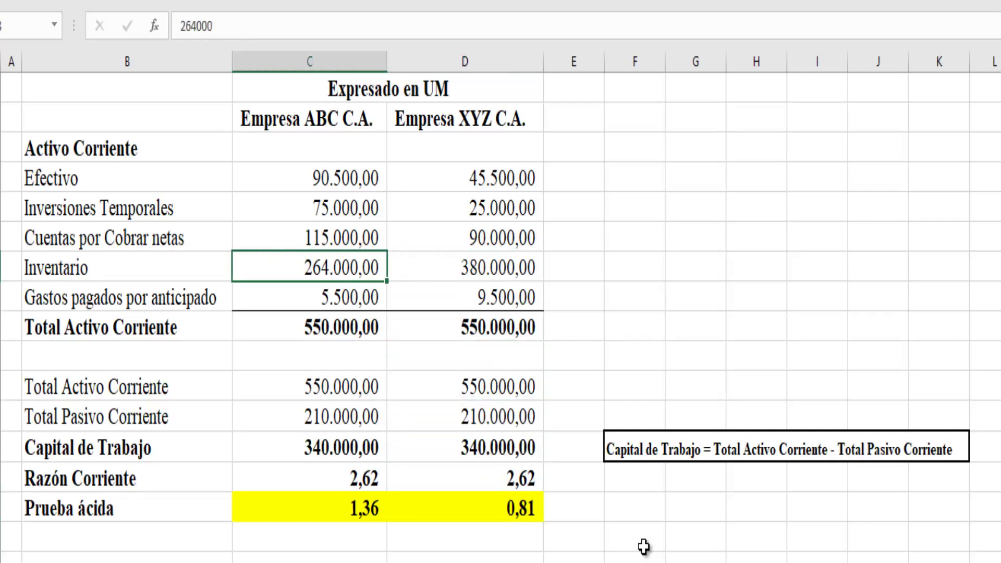
pyautogui.press('Right')
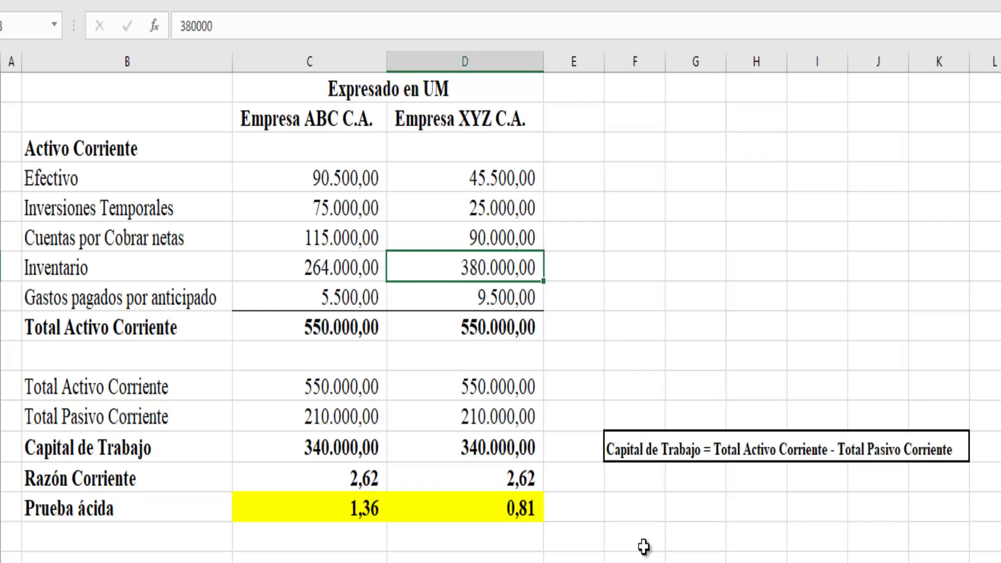
# Step: Compare Empresa XYZ C.A.'s Inventario with Empresa ABC C.A.'s and with its own Efectivo, Inversiones Temporales and Cuentas por Cobrar netas
pyautogui.press('Left')
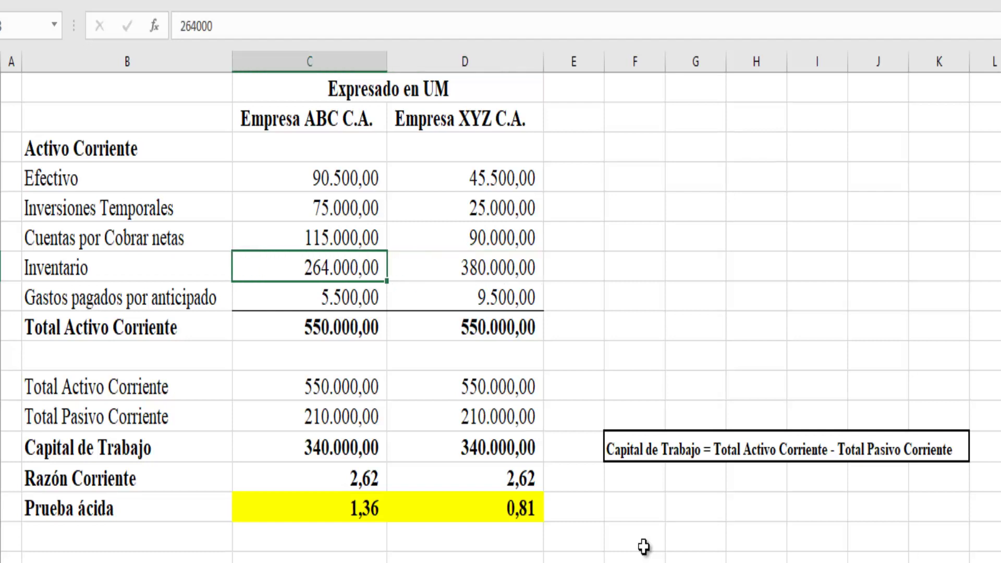
pyautogui.press('Right')
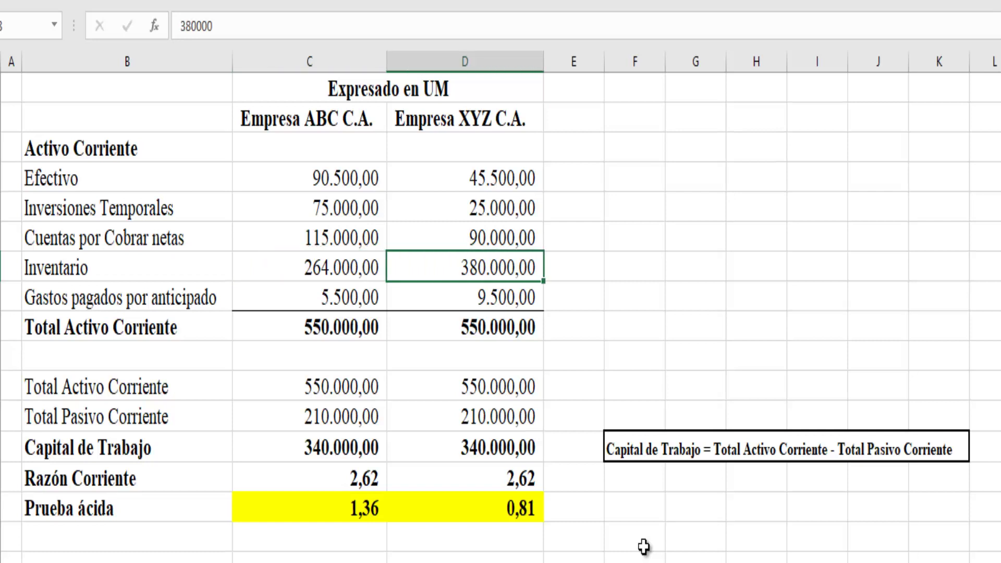
pyautogui.press('Left')
pyautogui.press('Right')
pyautogui.press('Up')
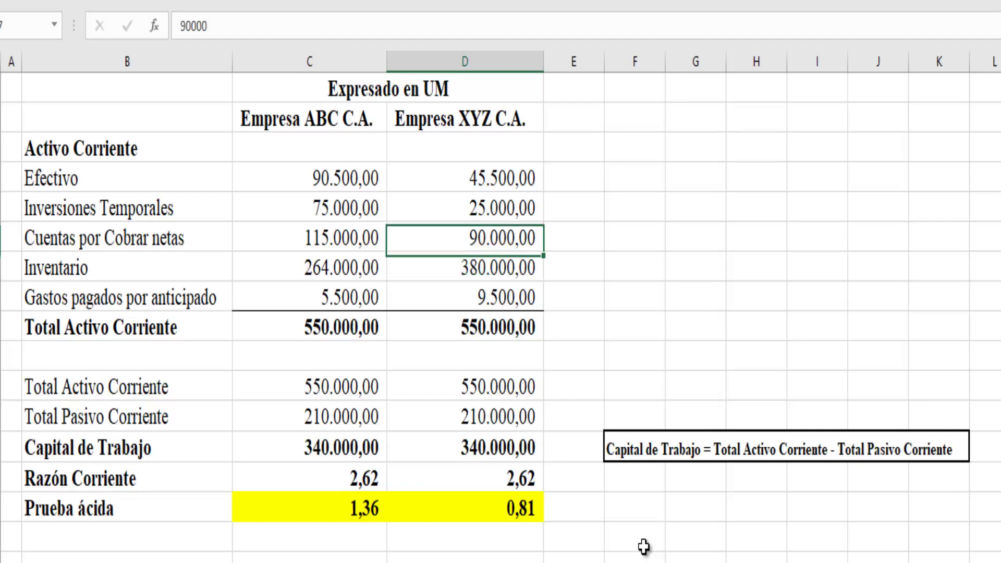
pyautogui.press('Up')
pyautogui.press('Up')
pyautogui.press('Down')
pyautogui.press('Down')
pyautogui.press('Down')
pyautogui.press('Up')
pyautogui.press('Up')
pyautogui.press('Up')
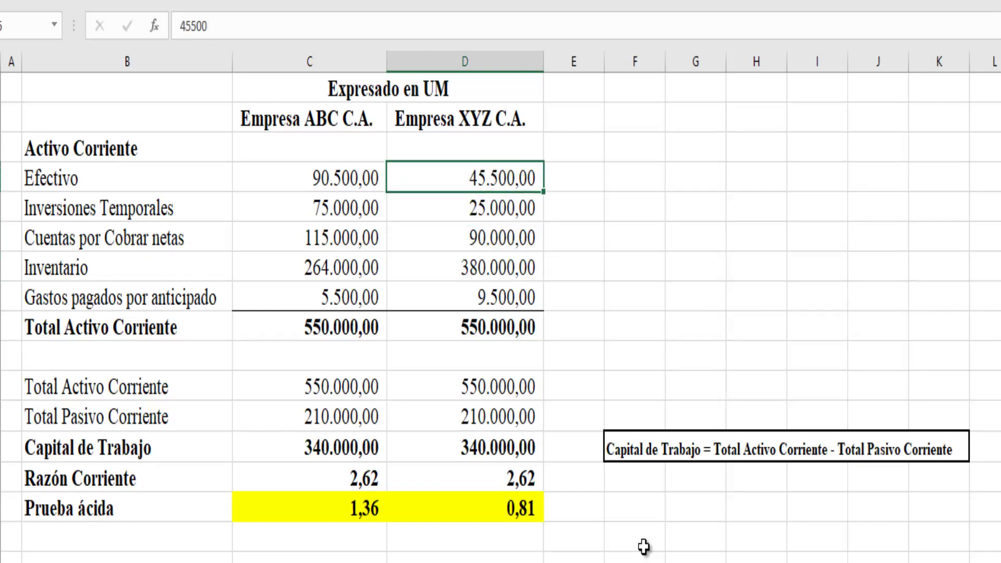
# Step: Review Empresa XYZ C.A.'s figures in column D from the current asset items through Total Pasivo Corriente to Prueba ácida
pyautogui.press('Down')
pyautogui.press('Down')
pyautogui.press('Down')
pyautogui.press('Down')
pyautogui.press('Down')
pyautogui.press('Down')
pyautogui.press('Down')
pyautogui.press('Down')
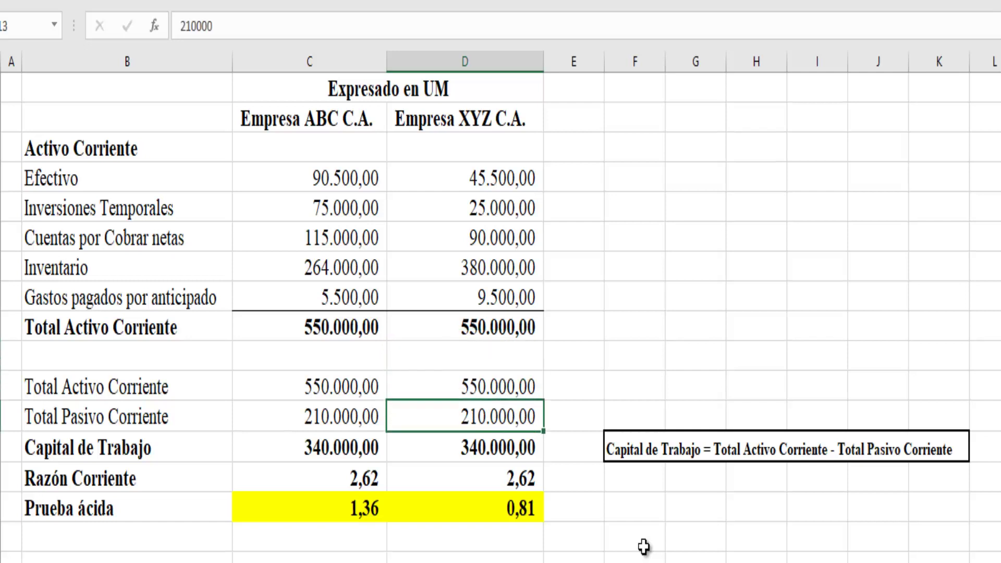
pyautogui.press('Down')
pyautogui.press('Down')
pyautogui.press('Down')
pyautogui.press('Down')
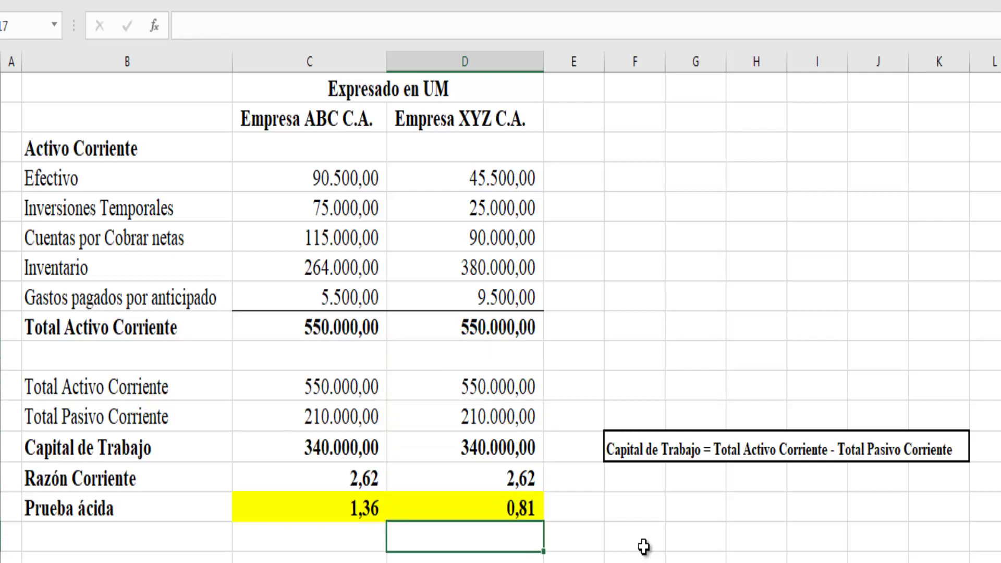
# Step: Examine Empresa ABC C.A.'s Prueba ácida and review the Razón Corriente, Capital de Trabajo and Prueba ácida indicators in rows 14 to 16
pyautogui.press('Left')
pyautogui.press('Up')
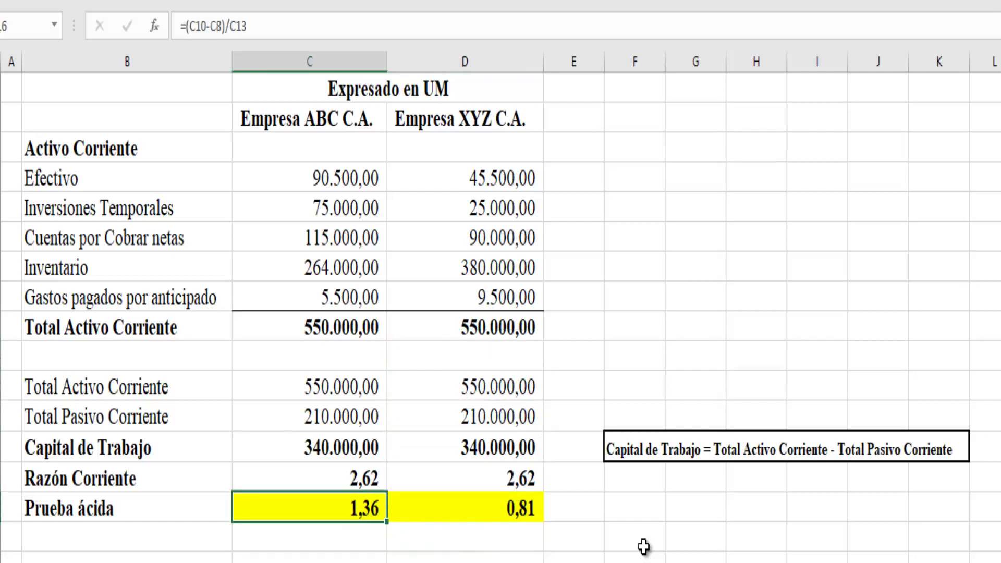
pyautogui.press('Up')
pyautogui.press('Left')
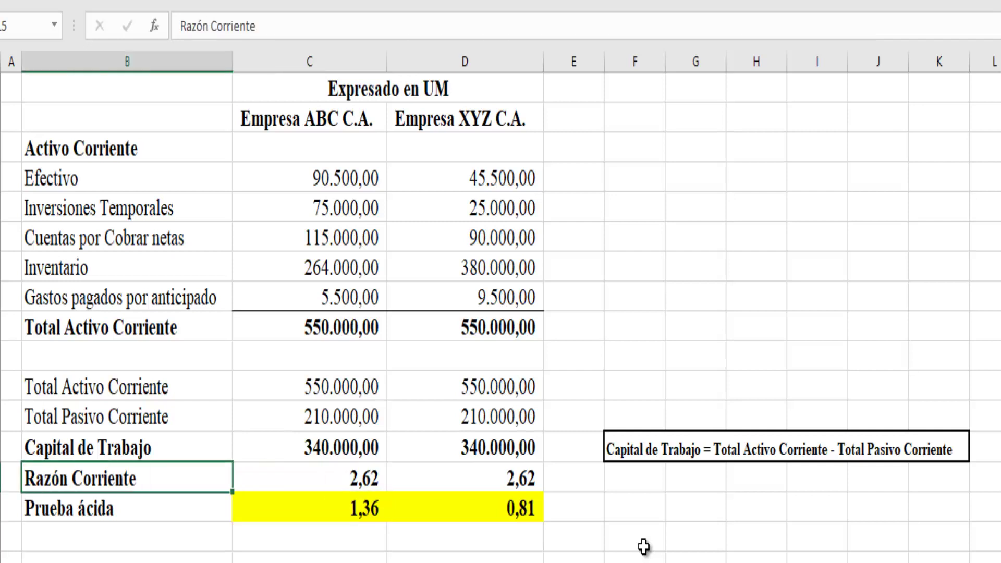
pyautogui.press('Up')
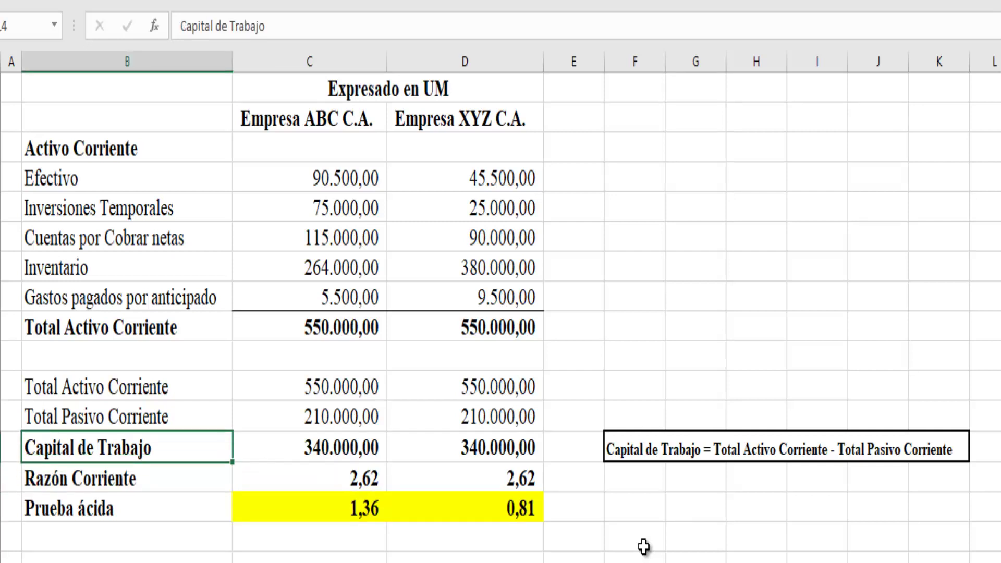
pyautogui.press('Down')
pyautogui.press('Down')
pyautogui.press('Down')
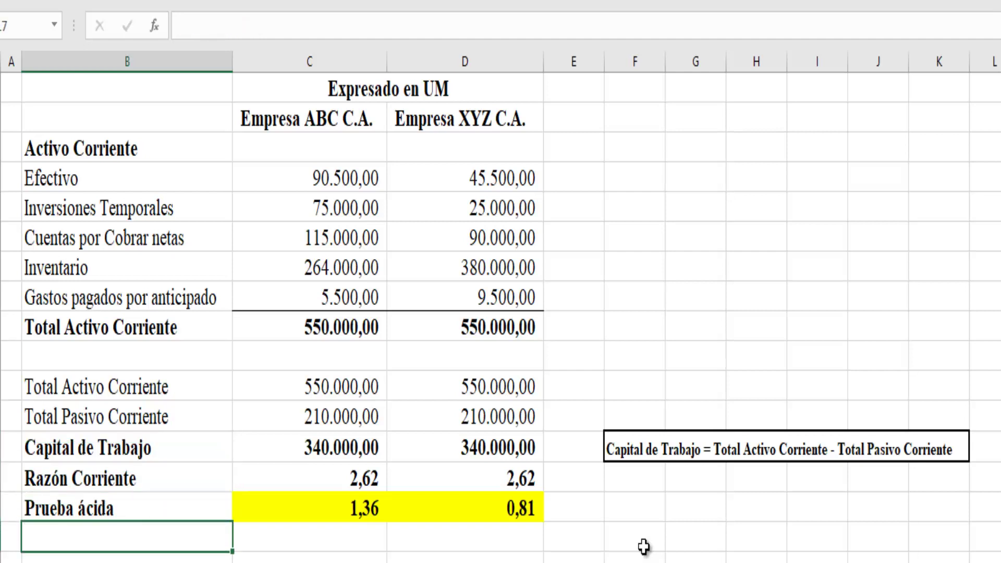